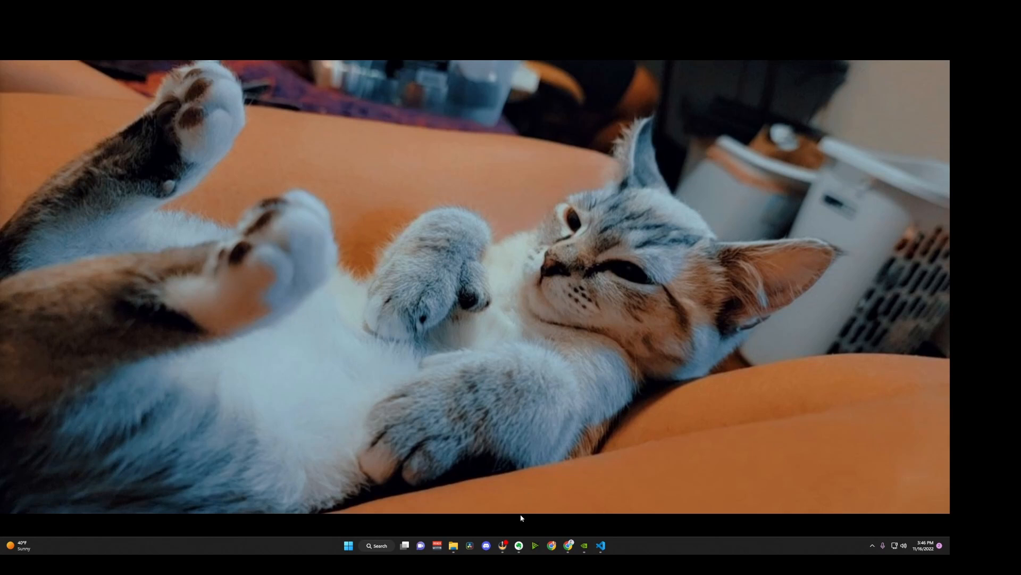
Step: Switch to OBS Studio and open its settings
mouse_move(503, 548)
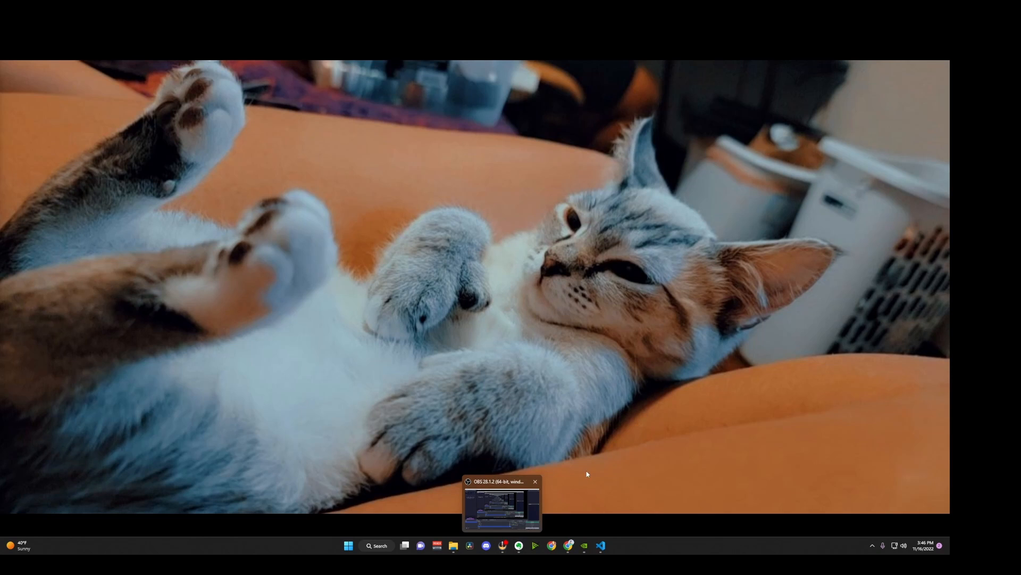
left_click(502, 505)
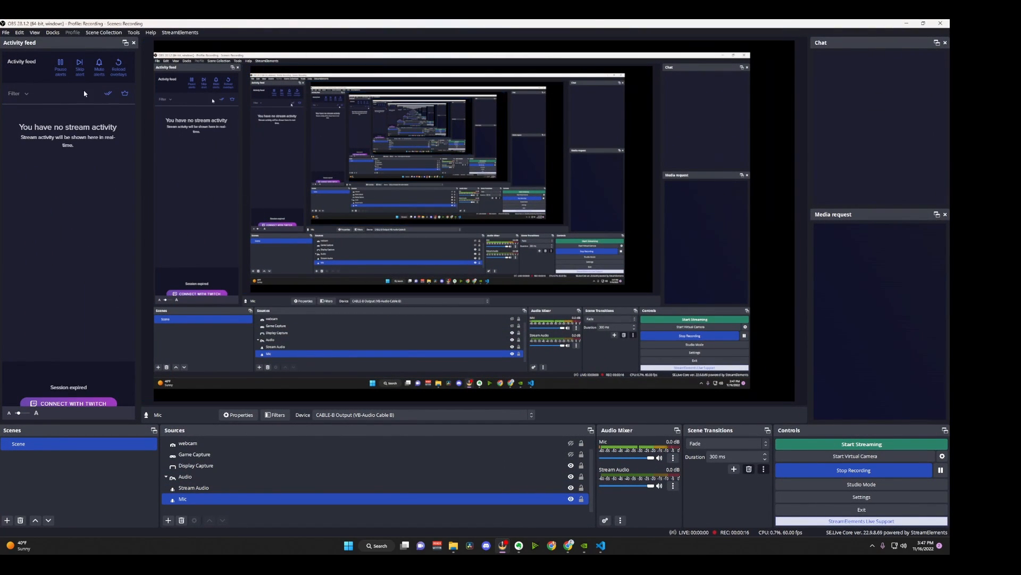
left_click(10, 34)
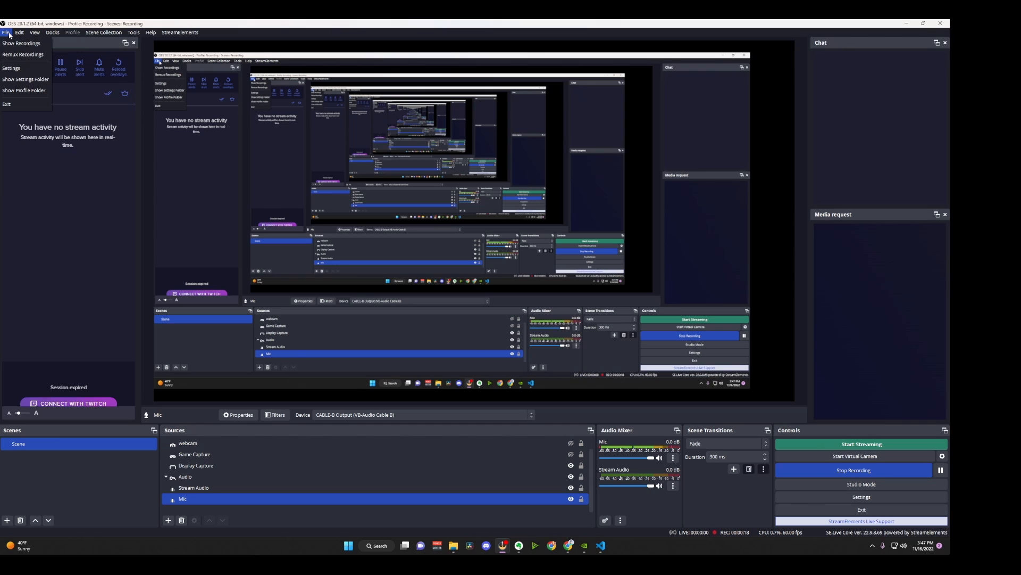
left_click(22, 72)
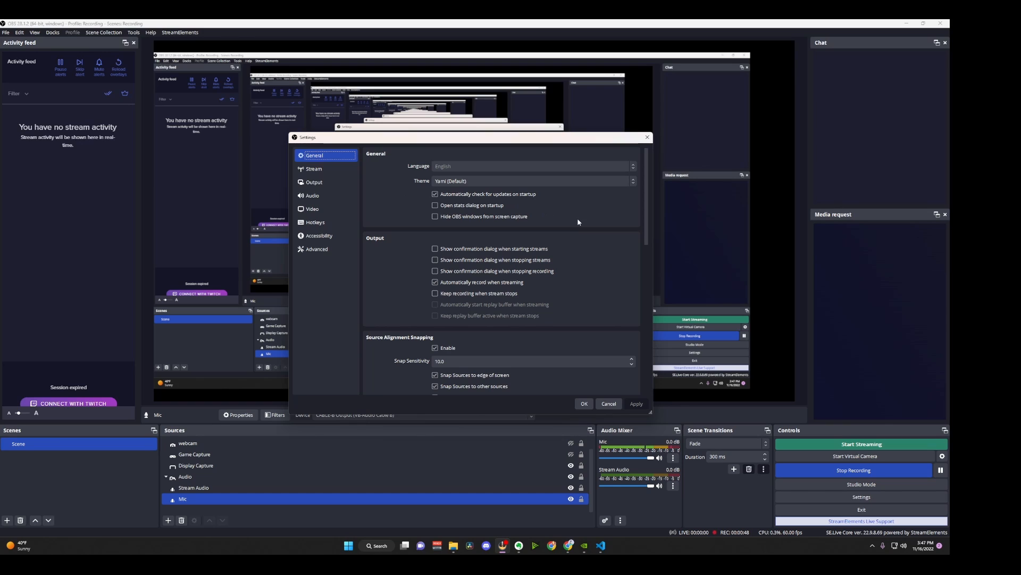
Step: Preview the Acri theme, restore the Yami (Default) theme and apply it
mouse_move(606, 222)
left_click(483, 182)
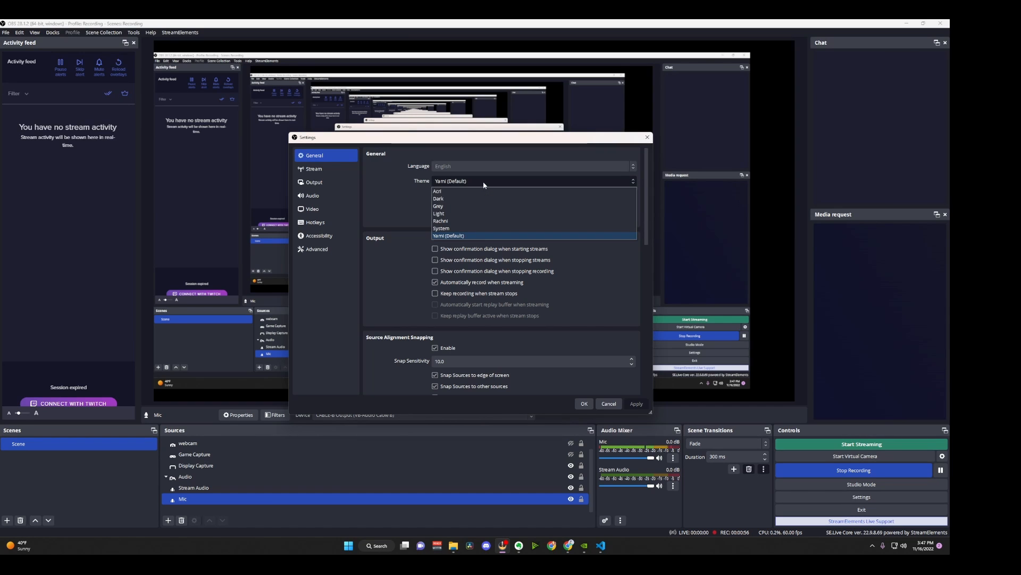
left_click(477, 183)
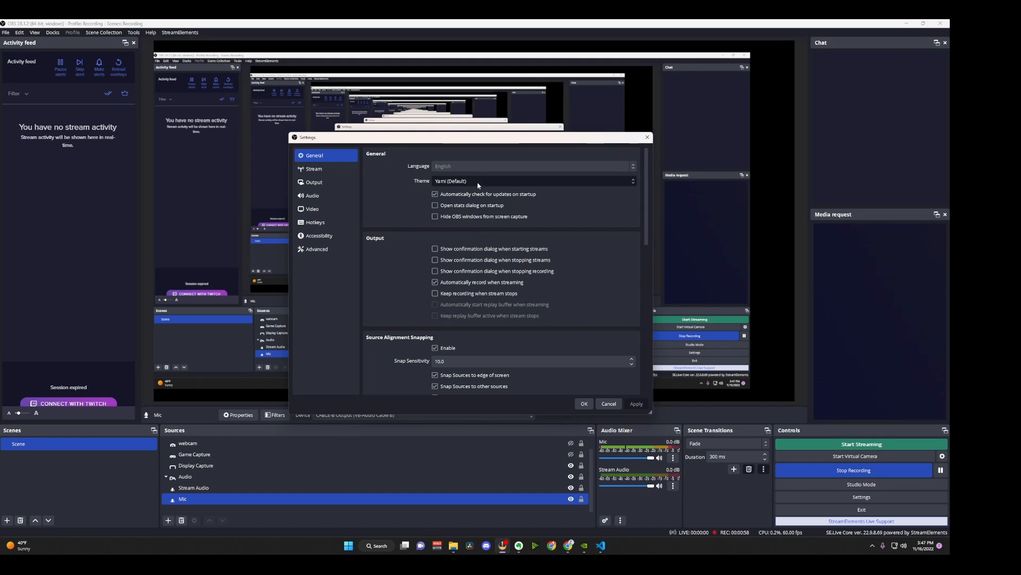
left_click(478, 184)
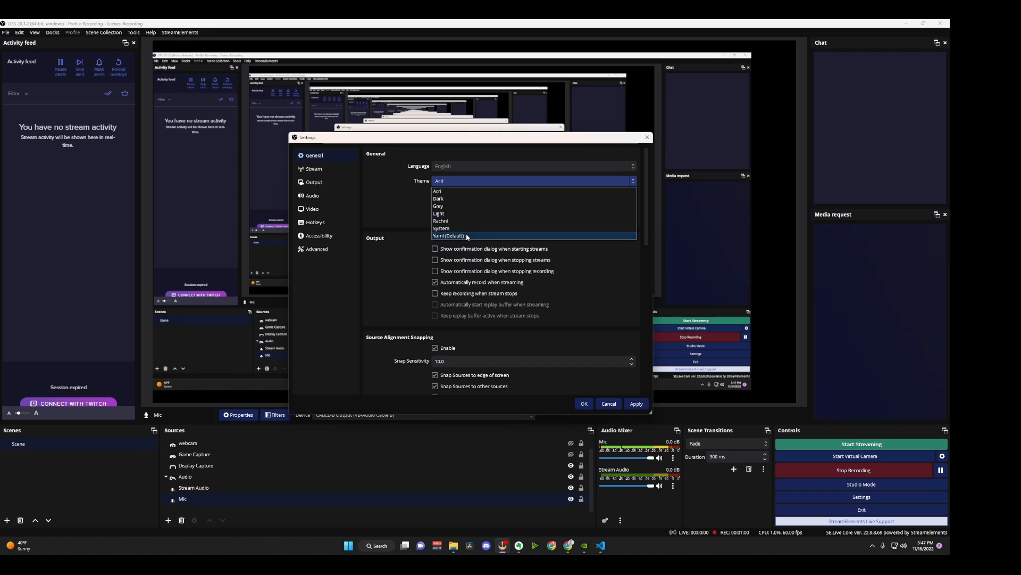
left_click(466, 238)
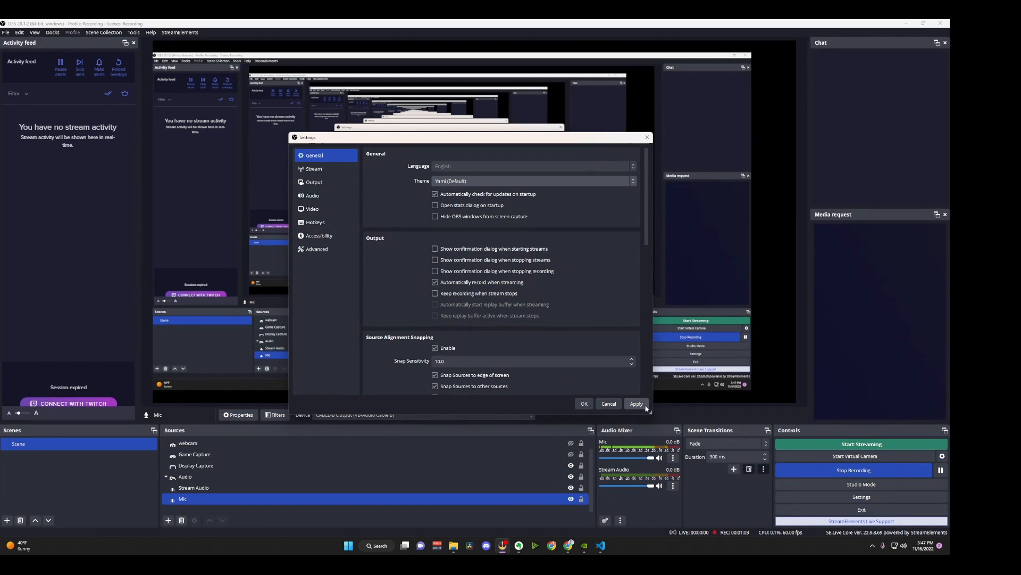
left_click(644, 405)
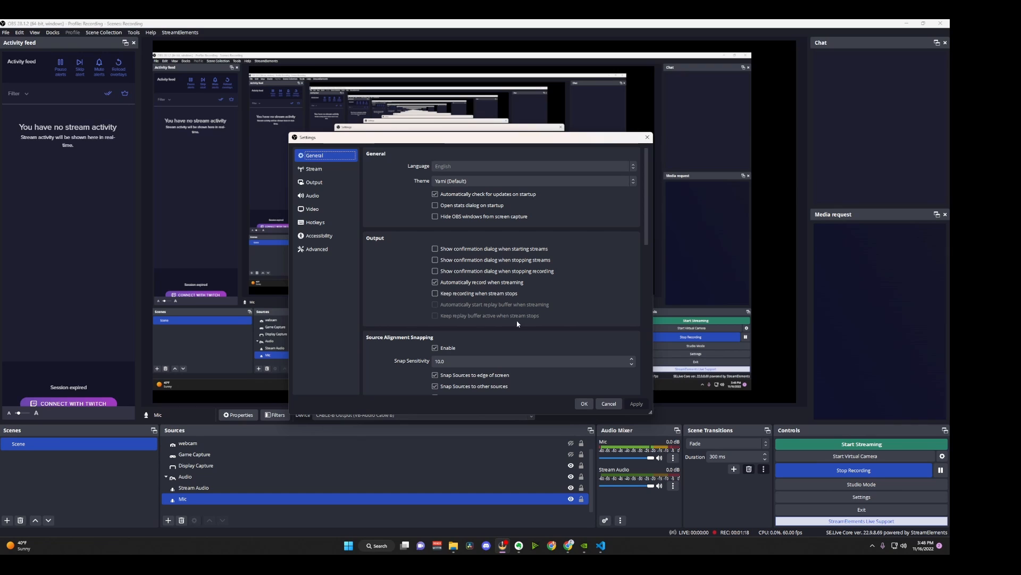
scroll(580, 338, "down", 8)
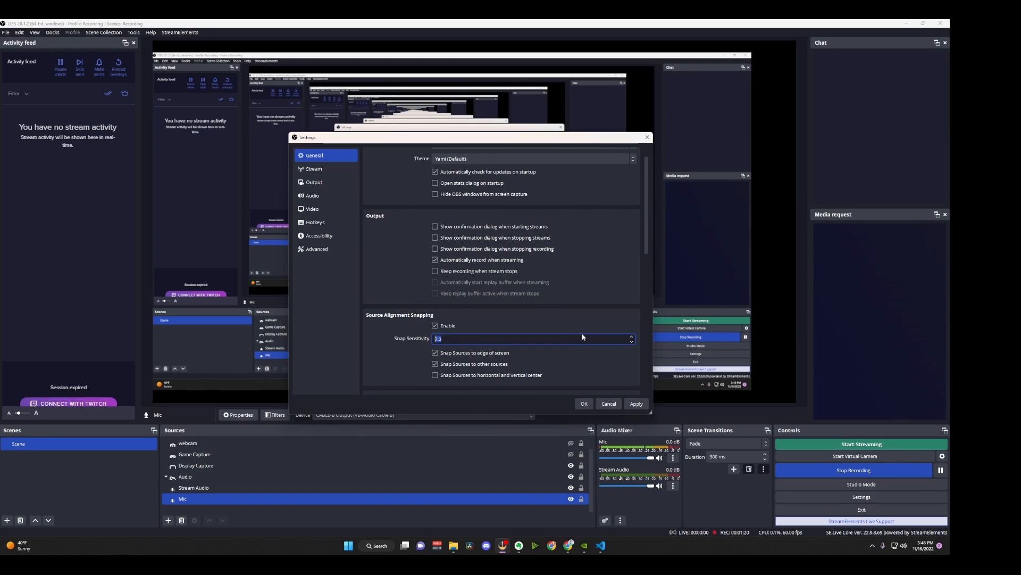
left_click(613, 407)
left_click(3, 23)
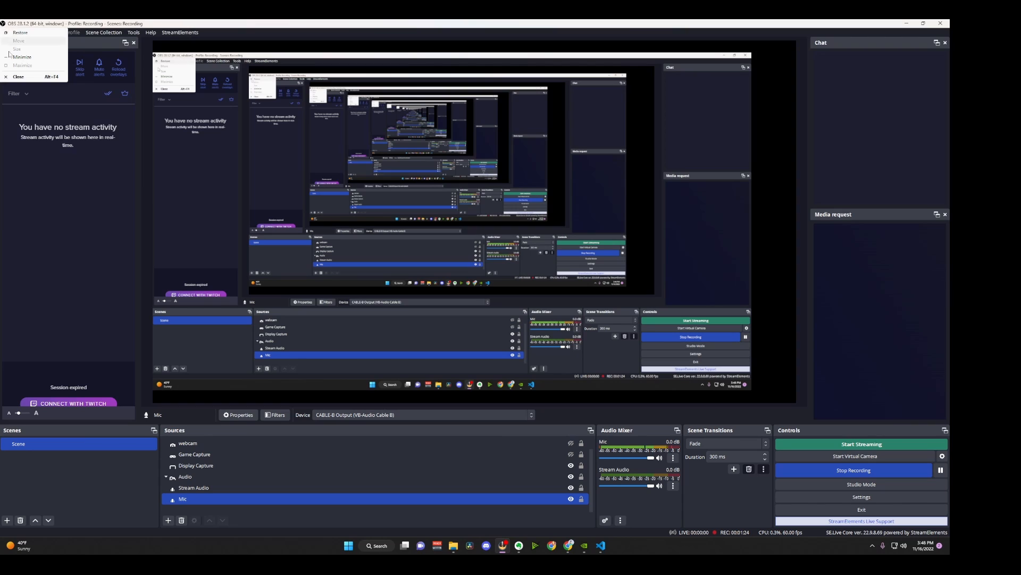
left_click(16, 83)
Step: Reopen the settings and review the General options, from output and source snapping through preview, Studio Mode and Multiview
left_click(5, 32)
left_click(22, 69)
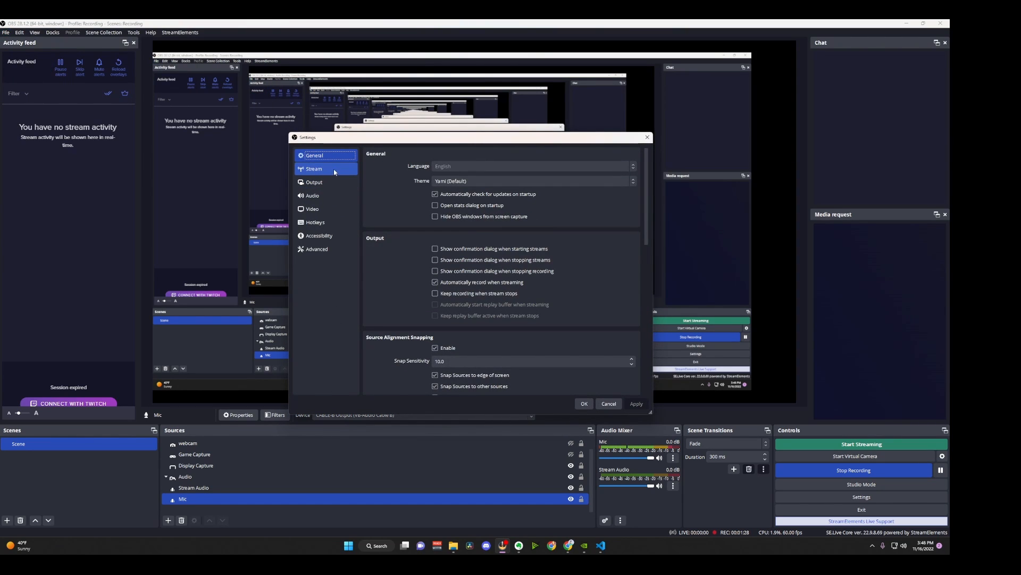
scroll(408, 278, "down", 5)
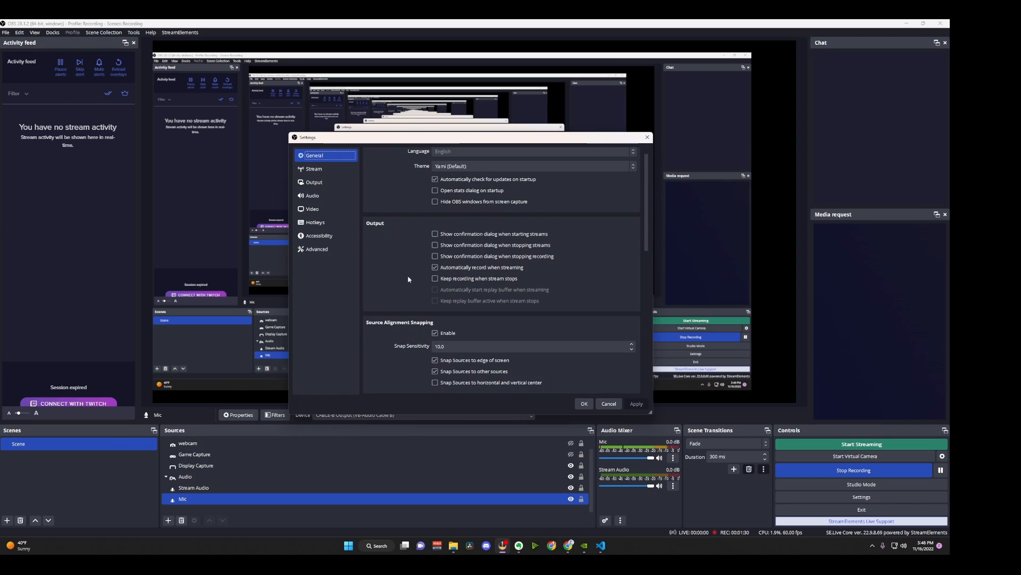
scroll(387, 304, "down", 5)
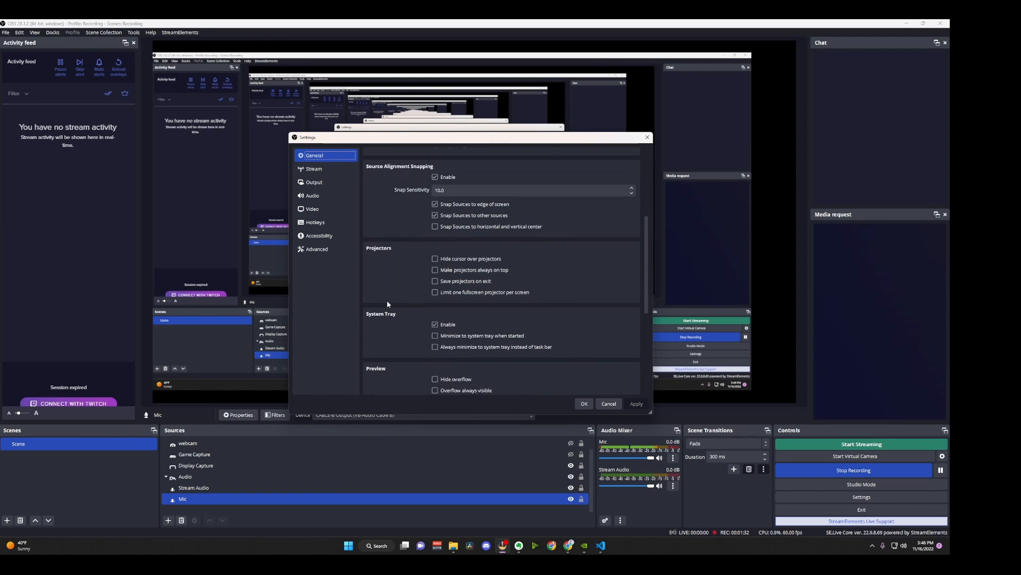
scroll(387, 304, "down", 4)
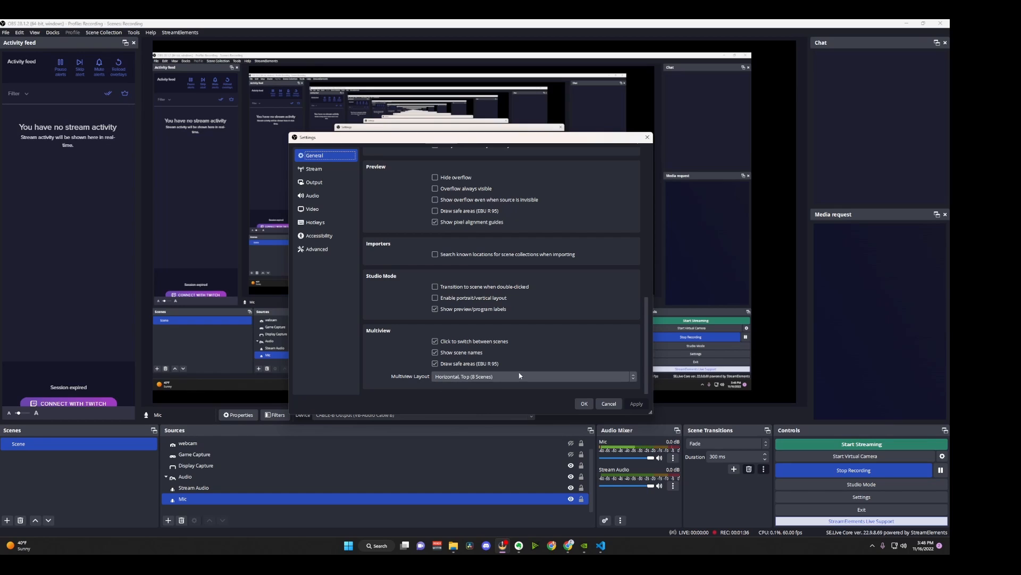
scroll(420, 346, "up", 1)
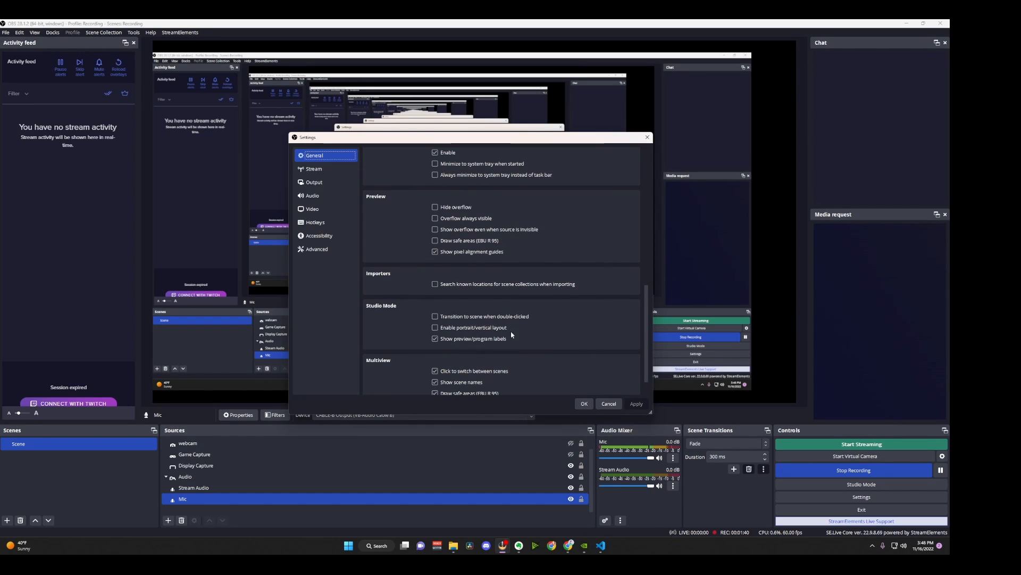
scroll(412, 315, "up", 2)
scroll(412, 314, "up", 1)
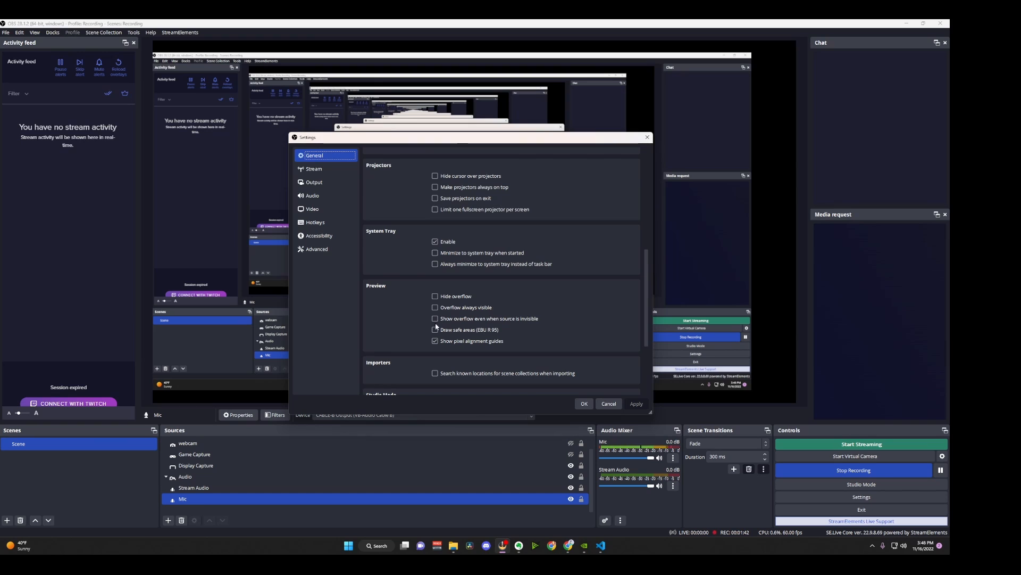
scroll(390, 292, "up", 1)
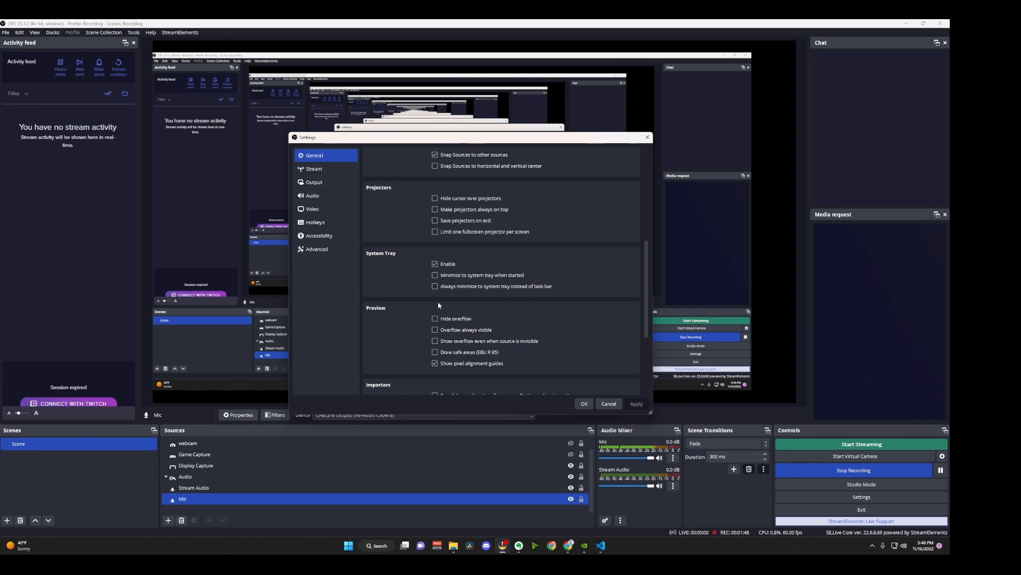
scroll(372, 213, "up", 3)
Step: Open the Stream settings and view the available streaming services, keeping Facebook Live selected
left_click(313, 169)
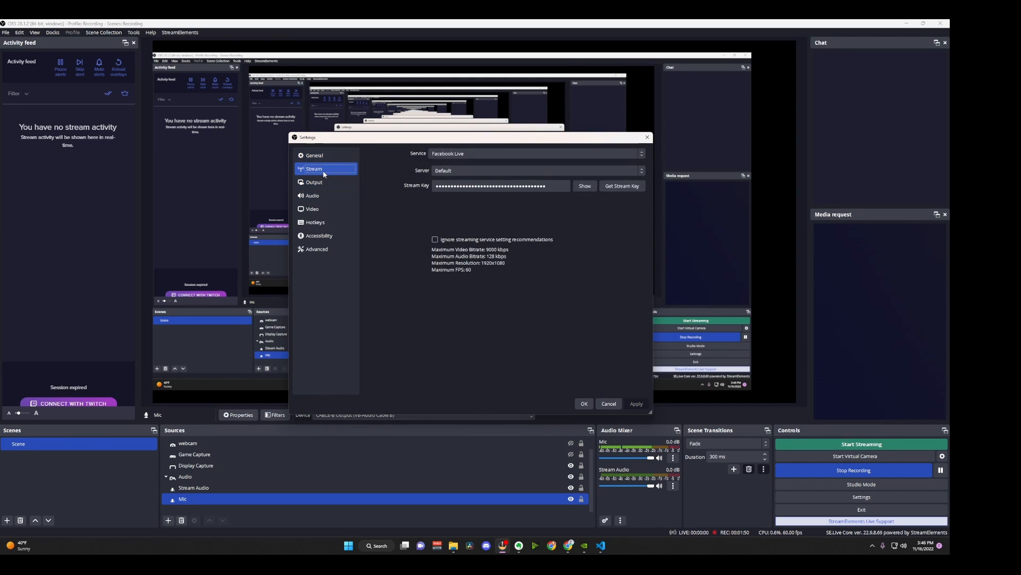
left_click(500, 153)
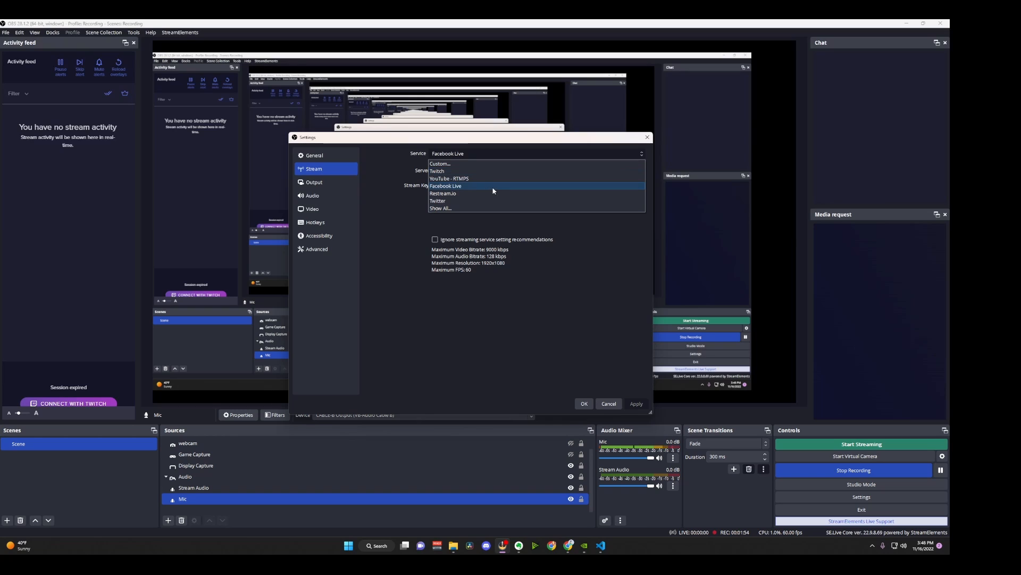
left_click(386, 197)
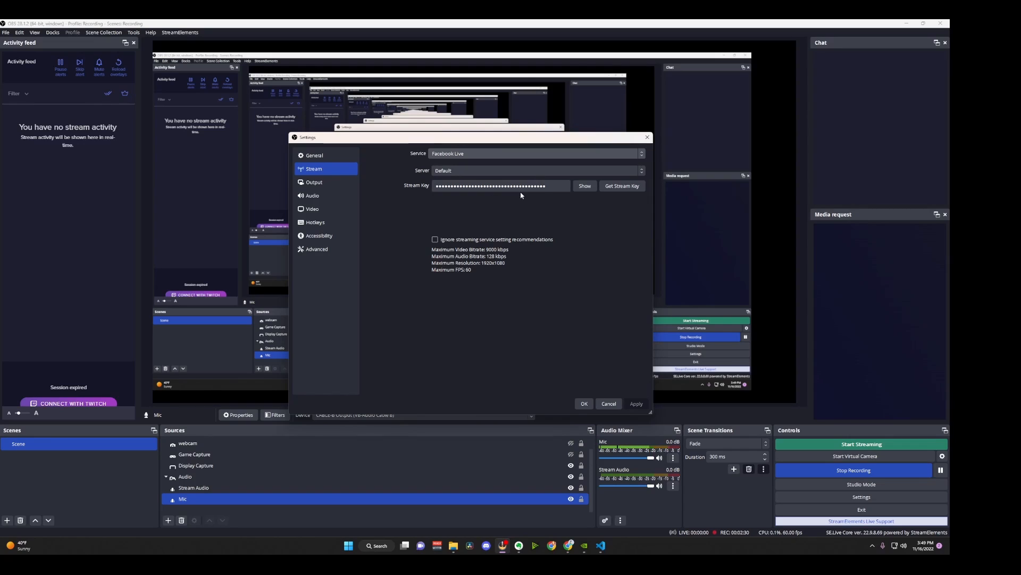
Step: Open the Output settings and examine the encoder settings used for streaming
left_click(346, 188)
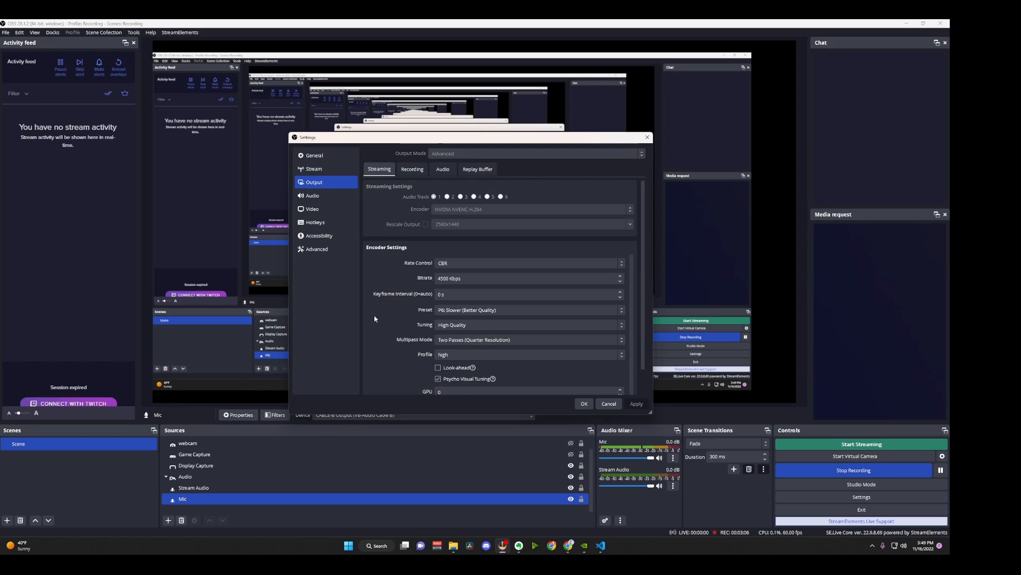
scroll(376, 317, "down", 1)
scroll(376, 320, "down", 1)
scroll(376, 320, "up", 1)
scroll(377, 320, "down", 1)
scroll(377, 319, "down", 1)
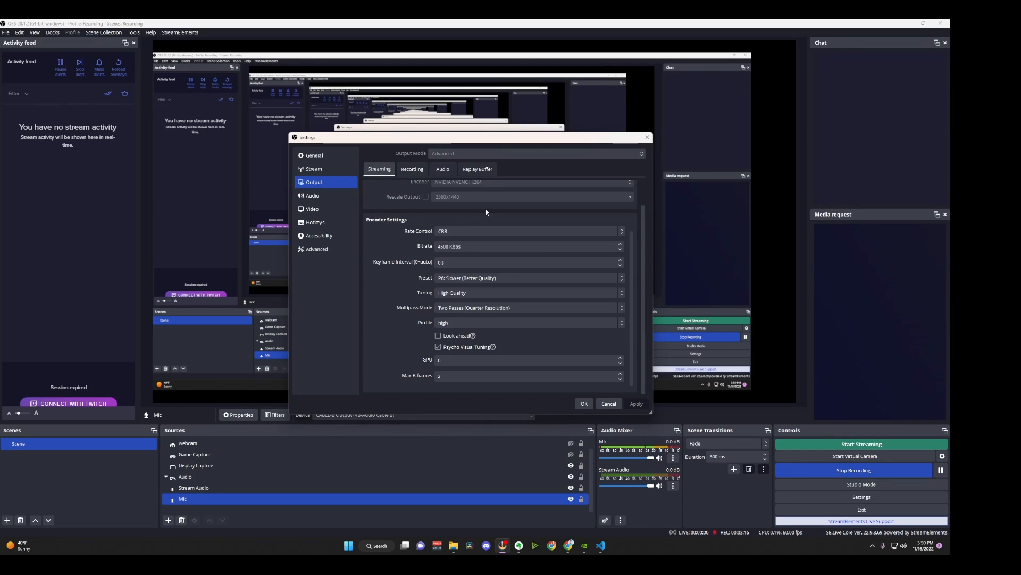
Step: Review the streaming encoder's rate control and profile choices, keeping CBR and high, and consult the Look-ahead help
left_click(459, 232)
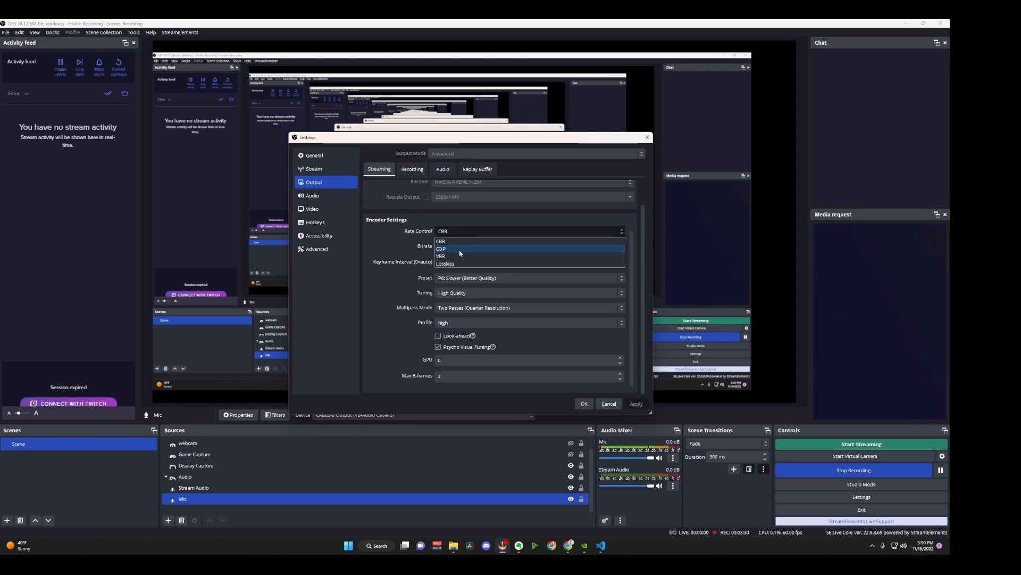
left_click(462, 235)
left_click(462, 235)
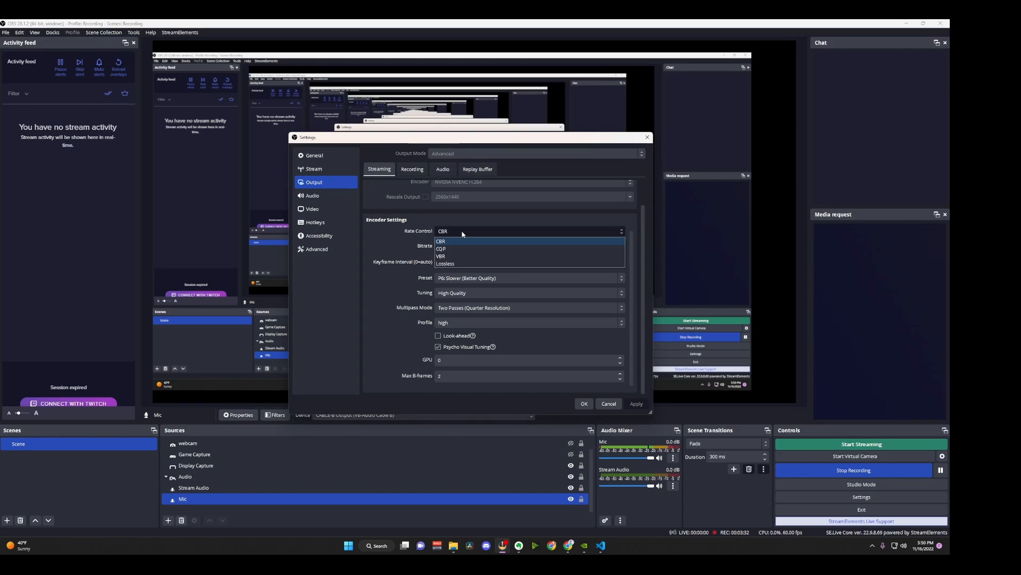
left_click(461, 235)
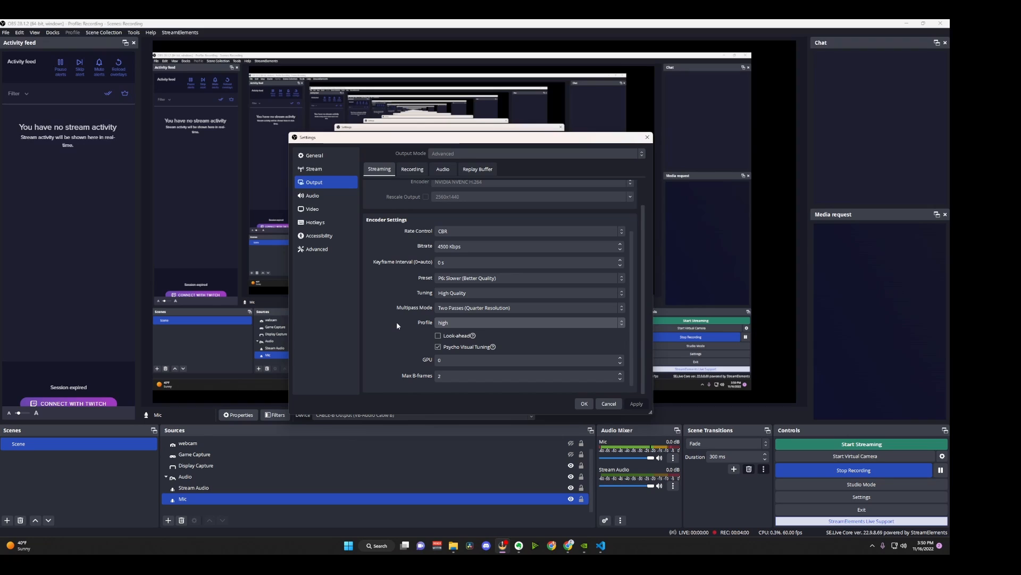
left_click(468, 323)
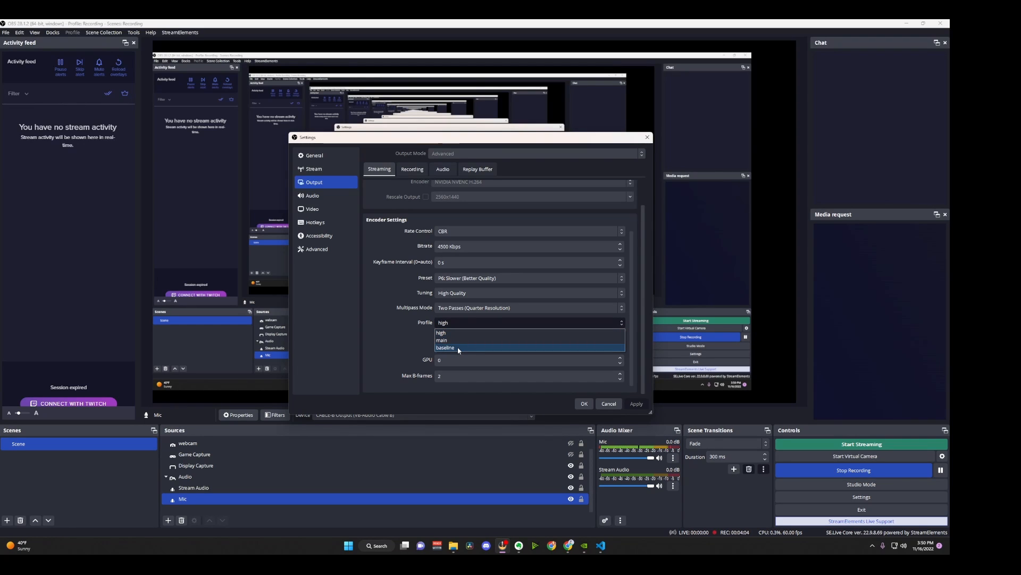
left_click(454, 334)
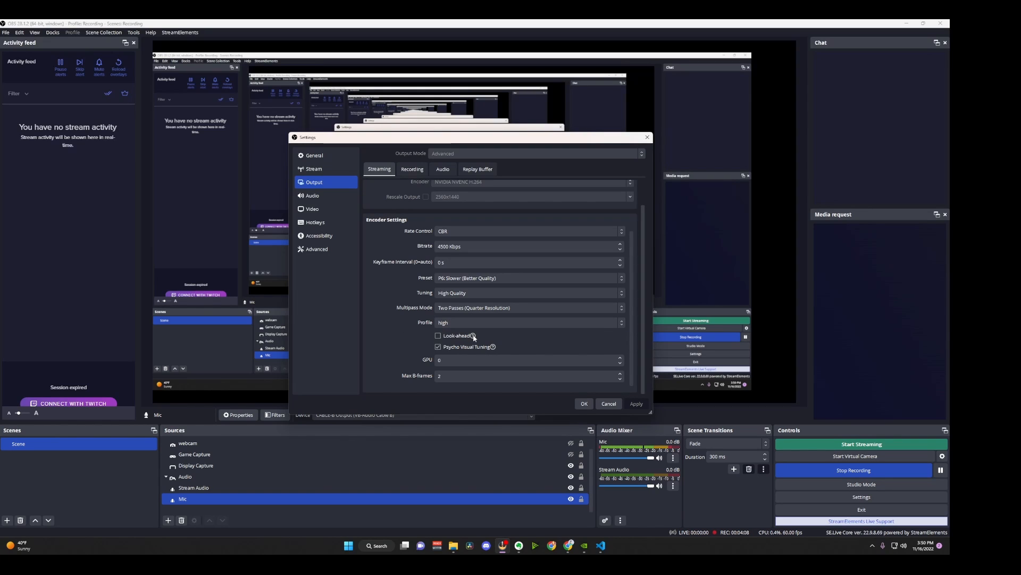
mouse_move(473, 336)
Step: Examine the recording output settings, including the recording path, format, audio tracks and encoder, reopening the settings after closing them
left_click(413, 170)
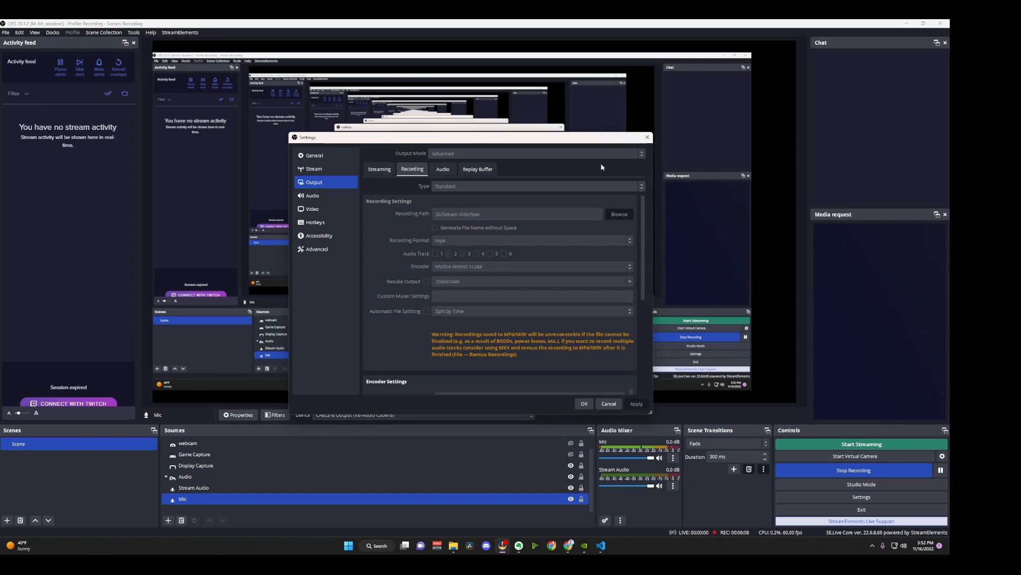
left_click(647, 138)
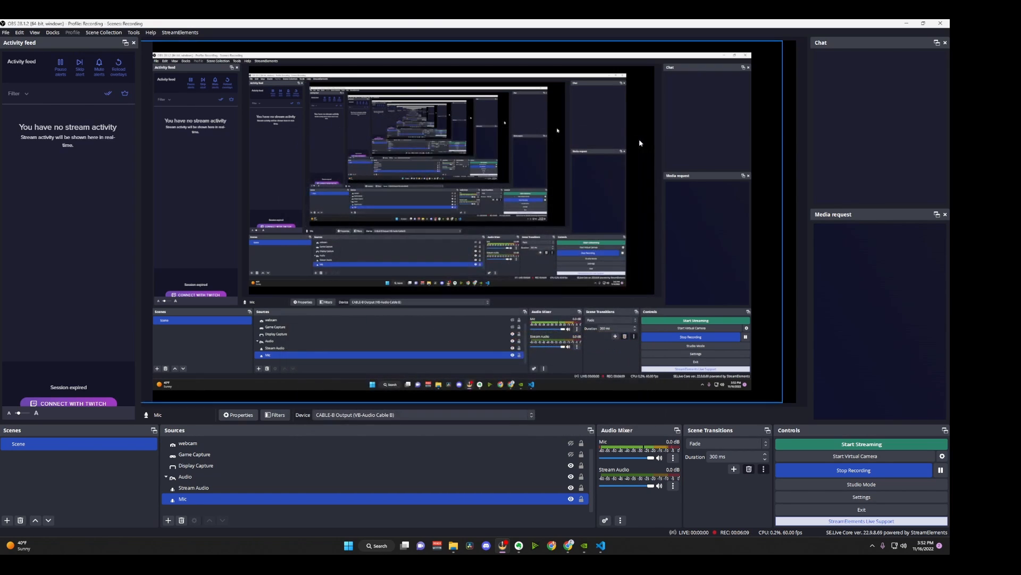
left_click(20, 33)
mouse_move(6, 32)
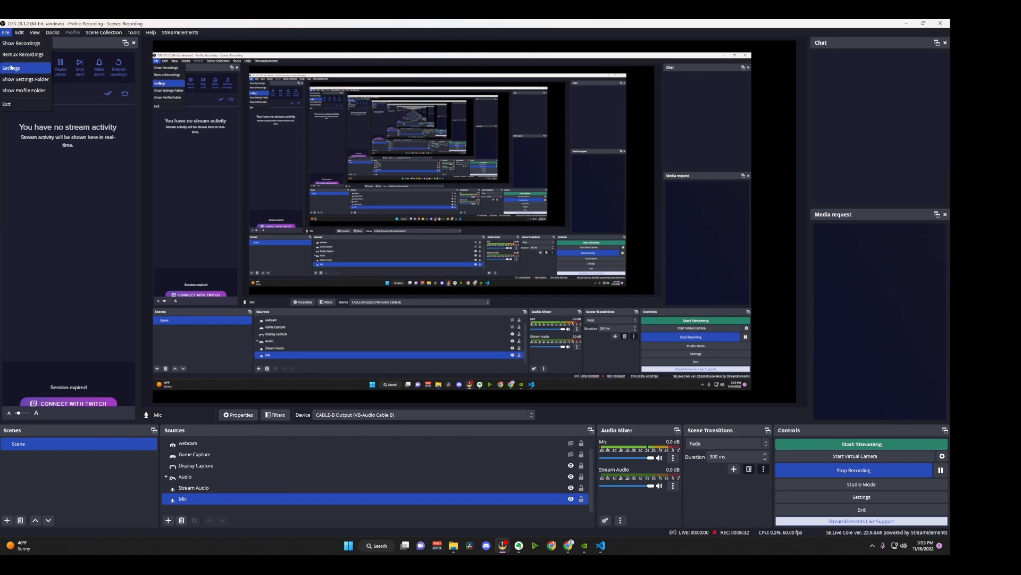
left_click(21, 69)
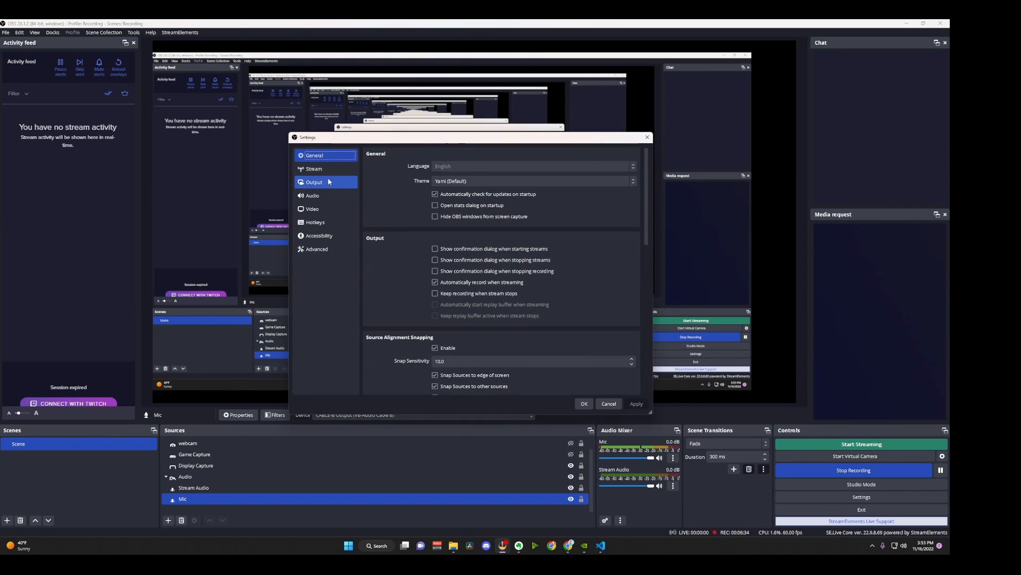
left_click(314, 182)
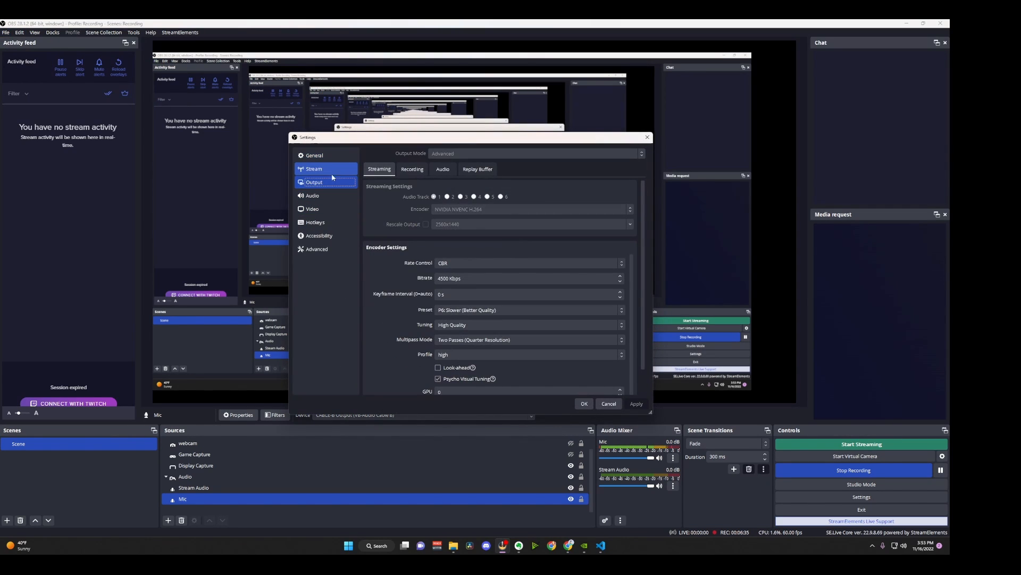
left_click(427, 174)
scroll(407, 263, "down", 1)
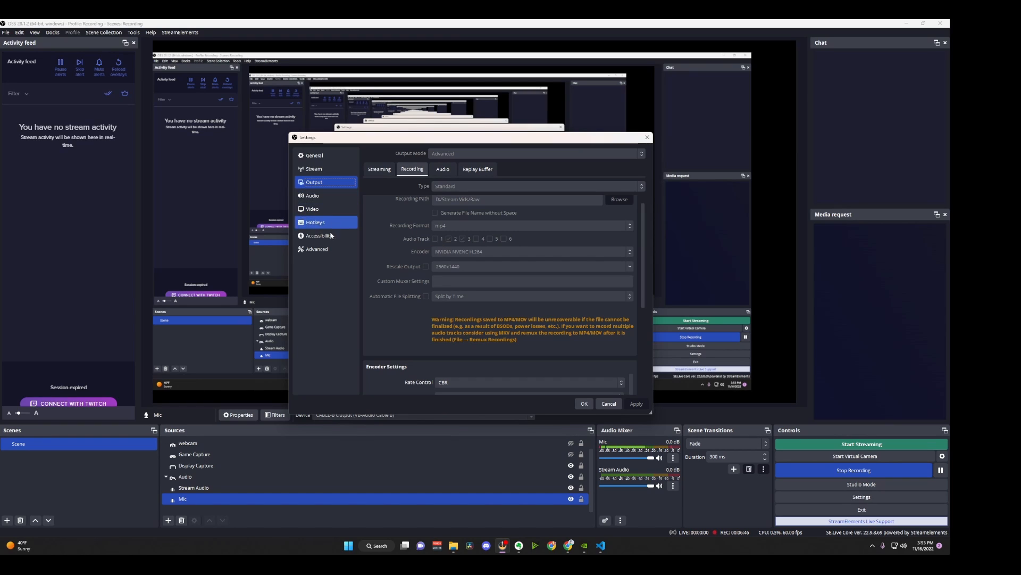
Step: Compare the audio track selections in the streaming and recording output settings, and close the settings
left_click(316, 195)
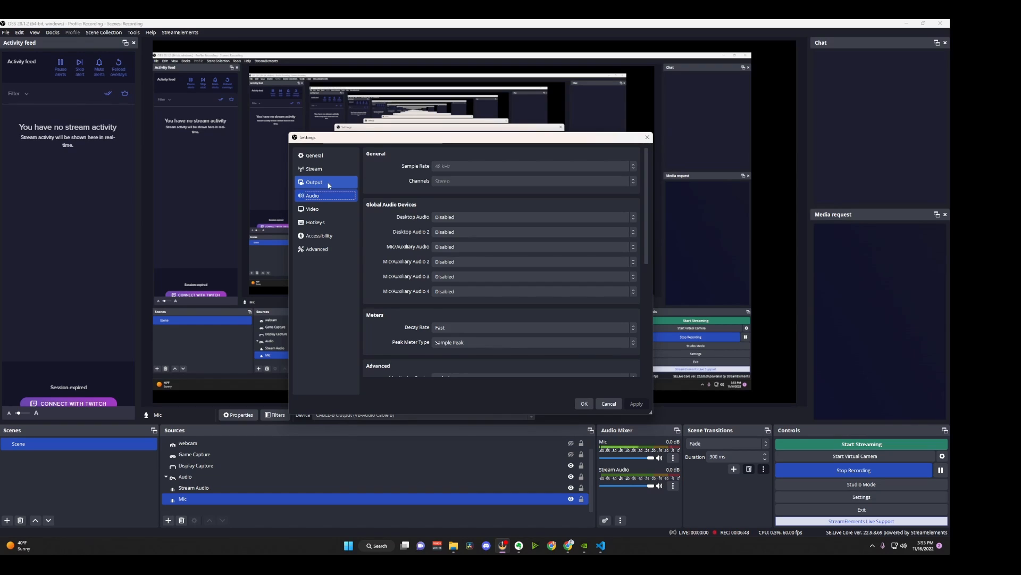
left_click(329, 184)
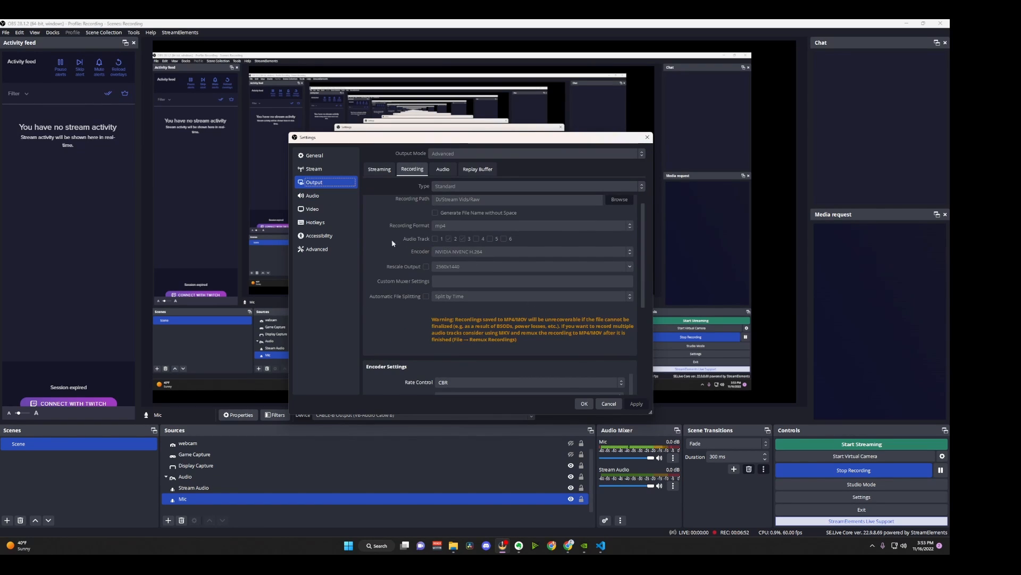
left_click(463, 238)
left_click(380, 172)
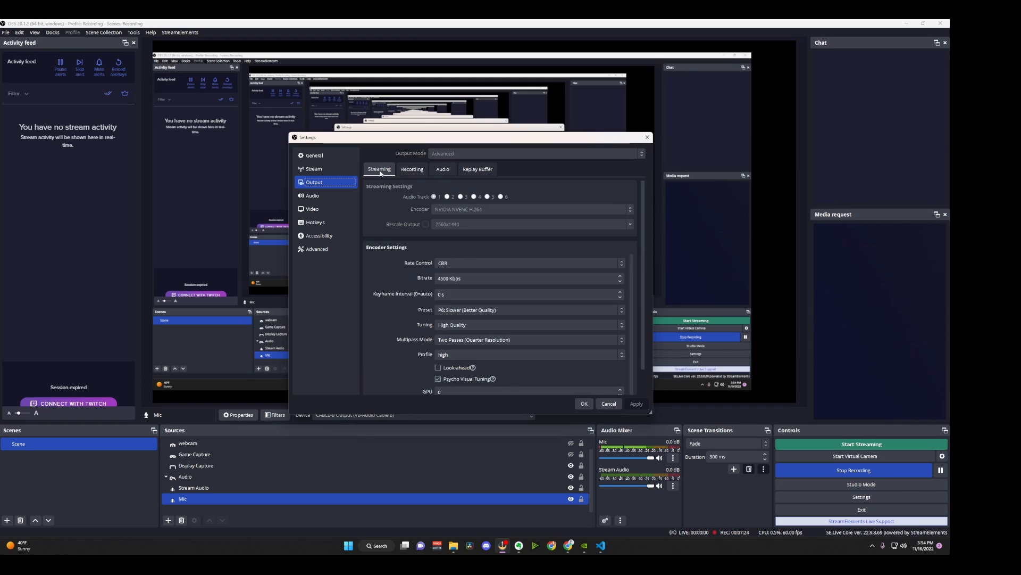
scroll(438, 260, "up", 1)
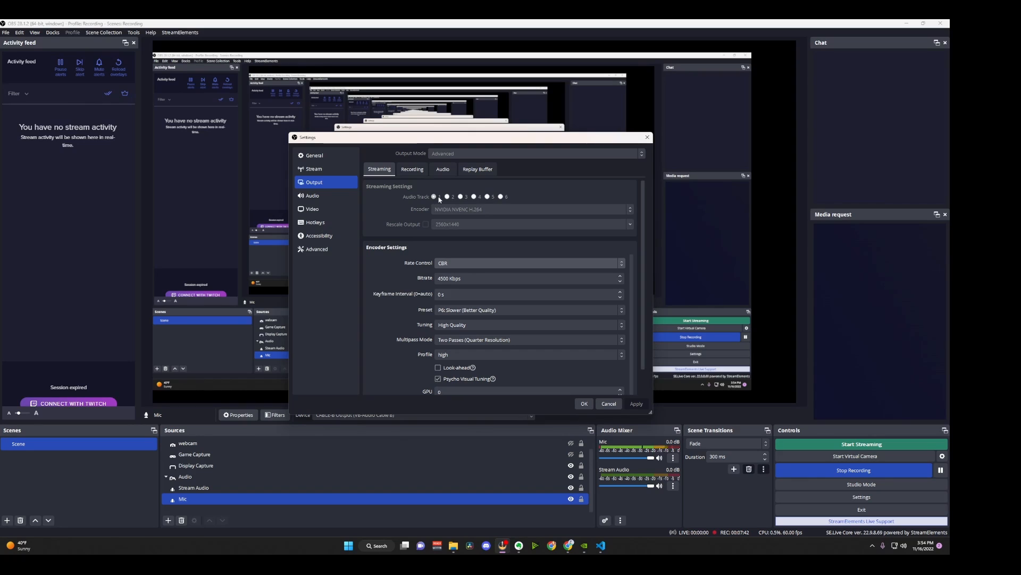
left_click(412, 168)
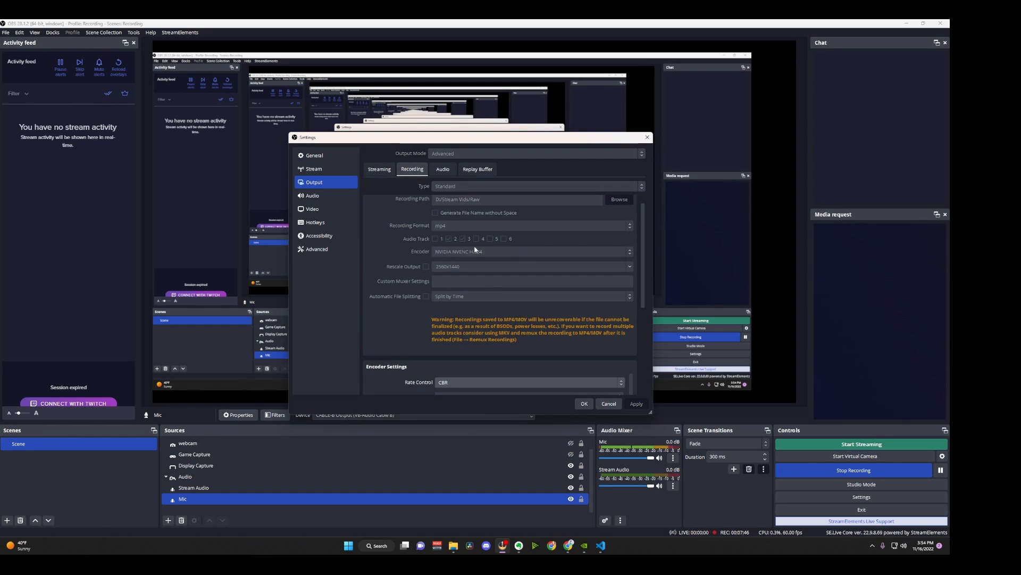
left_click(387, 171)
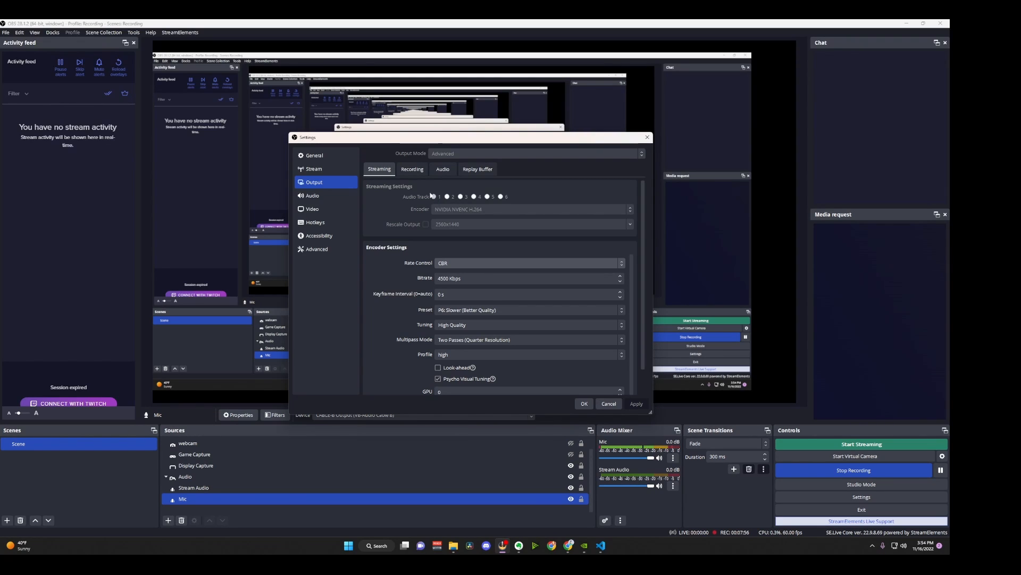
left_click(413, 170)
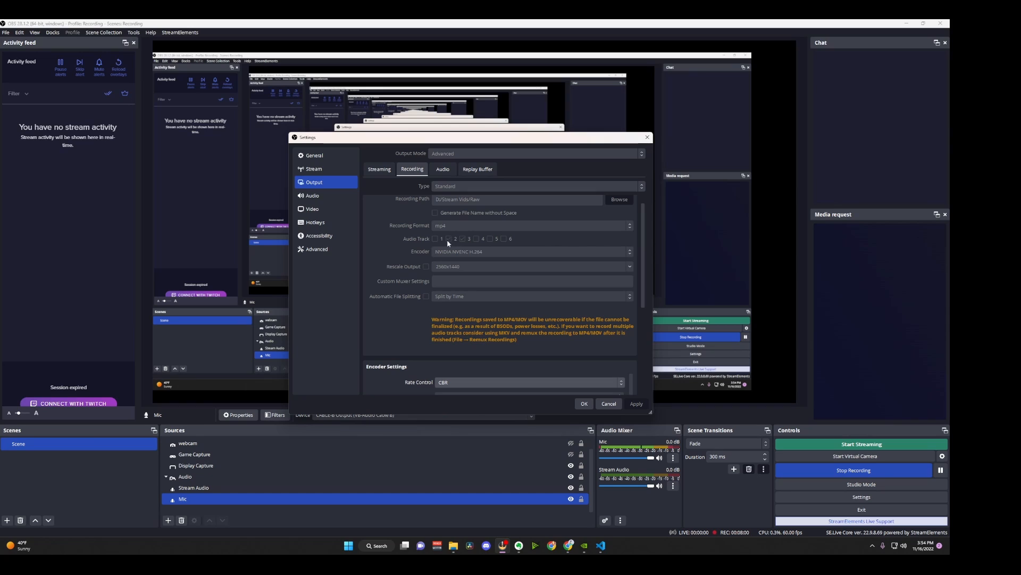
left_click(463, 239)
left_click(647, 138)
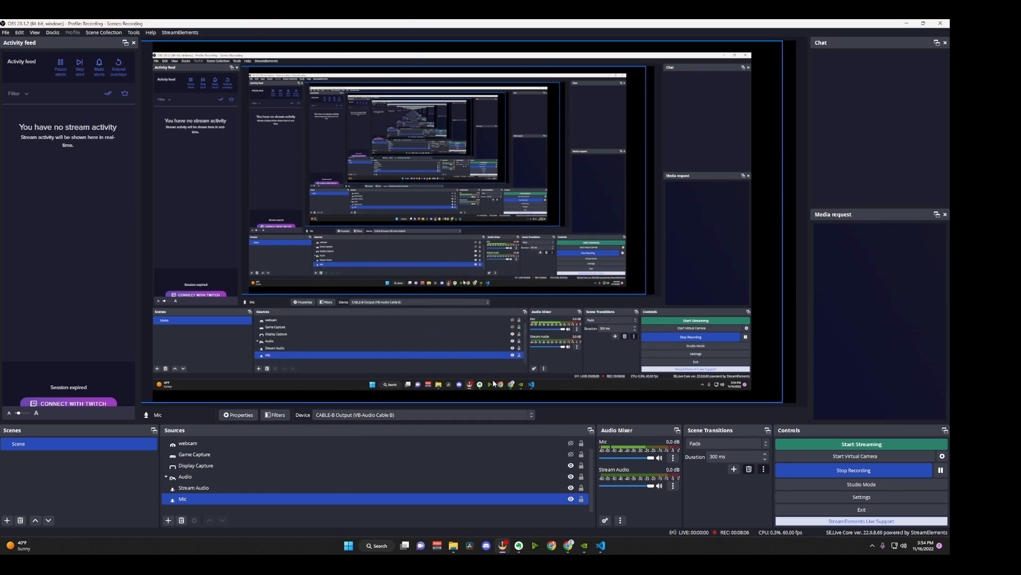
Step: Point out the Stream Audio and Mic sources in the Audio group, leaving Stream Audio selected
left_click(230, 488)
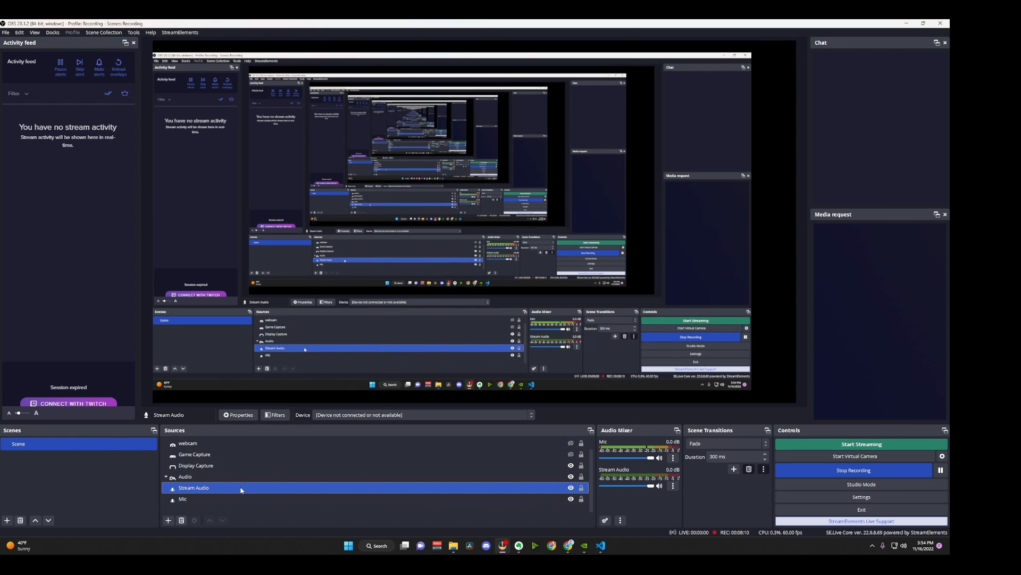
left_click(242, 477, "ctrl")
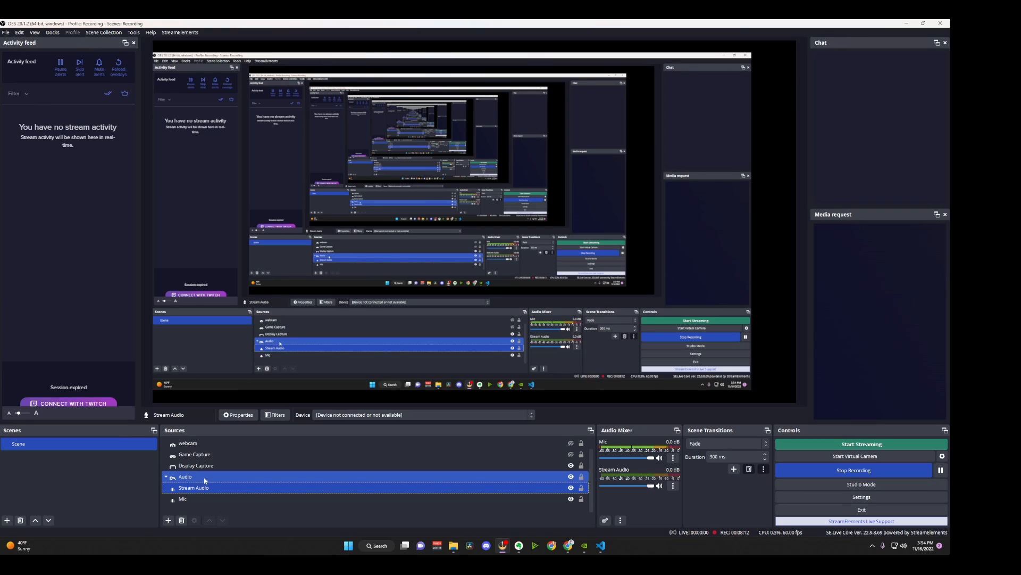
left_click(240, 498)
left_click(247, 489)
left_click(244, 498)
left_click(263, 488)
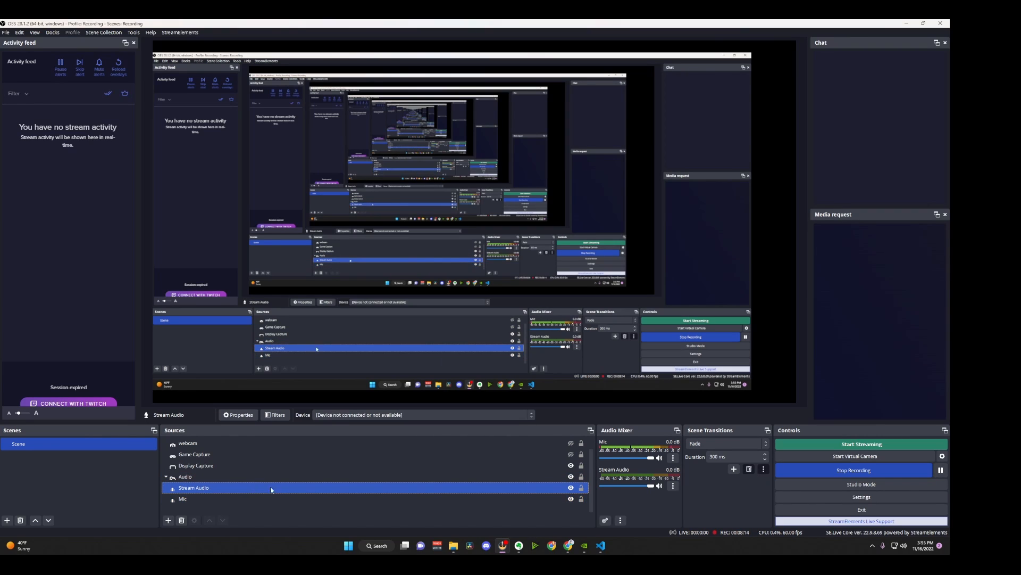
Step: Review the Mic and Stream Audio track assignments in Advanced Audio Properties, toggling Stream Audio's track 2 off and back on
left_click(673, 459)
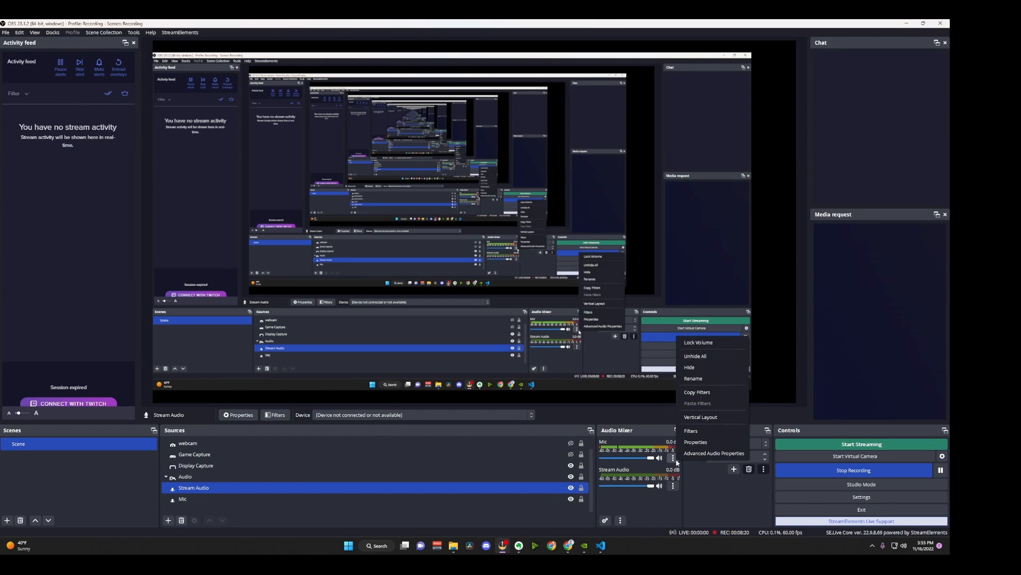
left_click(705, 458)
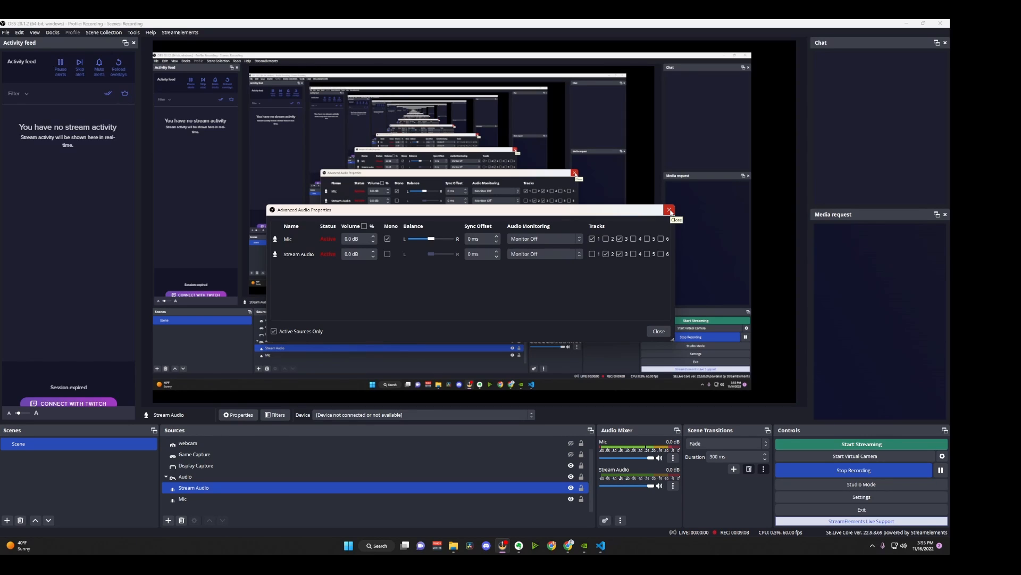
left_click(609, 255)
left_click(606, 254)
left_click(671, 211)
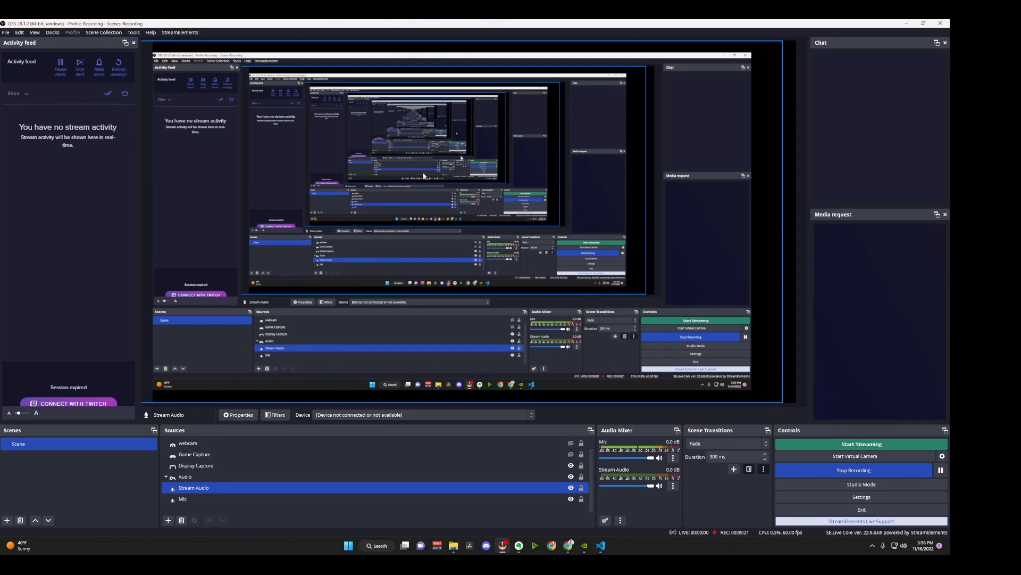
Step: Reopen the Output settings and compare the encoder choices for streaming and recording
left_click(5, 33)
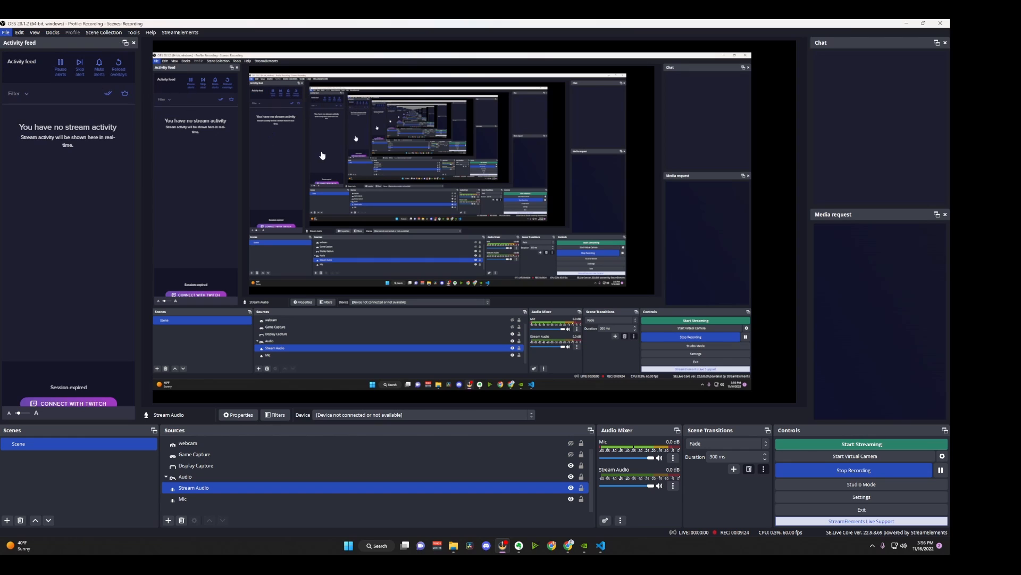
left_click(314, 181)
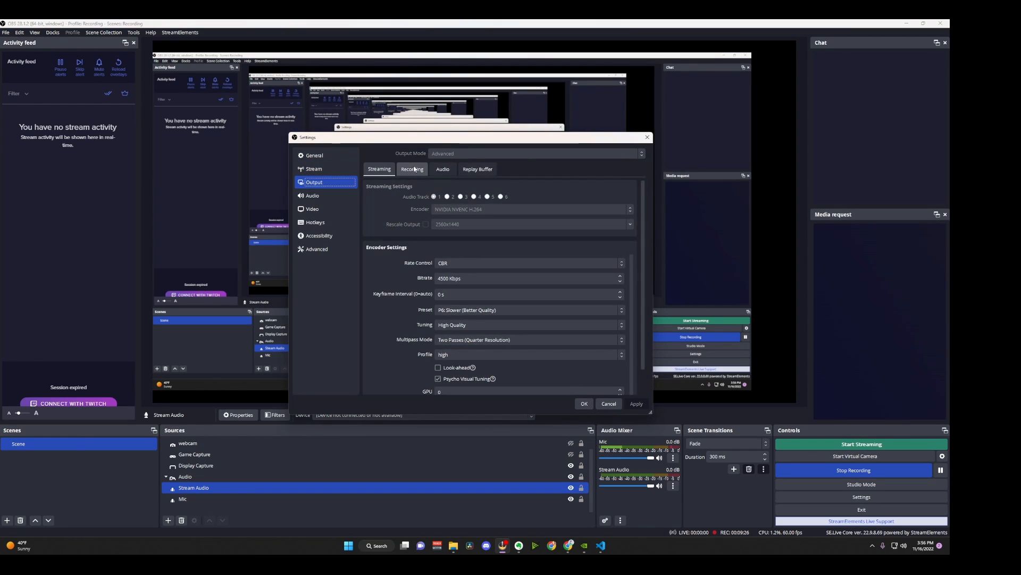
left_click(418, 170)
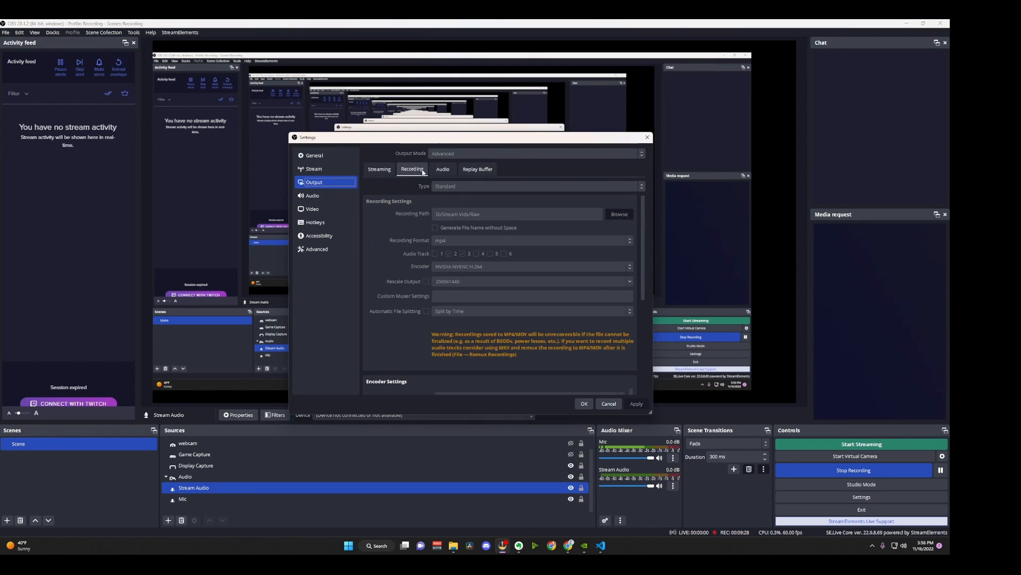
left_click(379, 169)
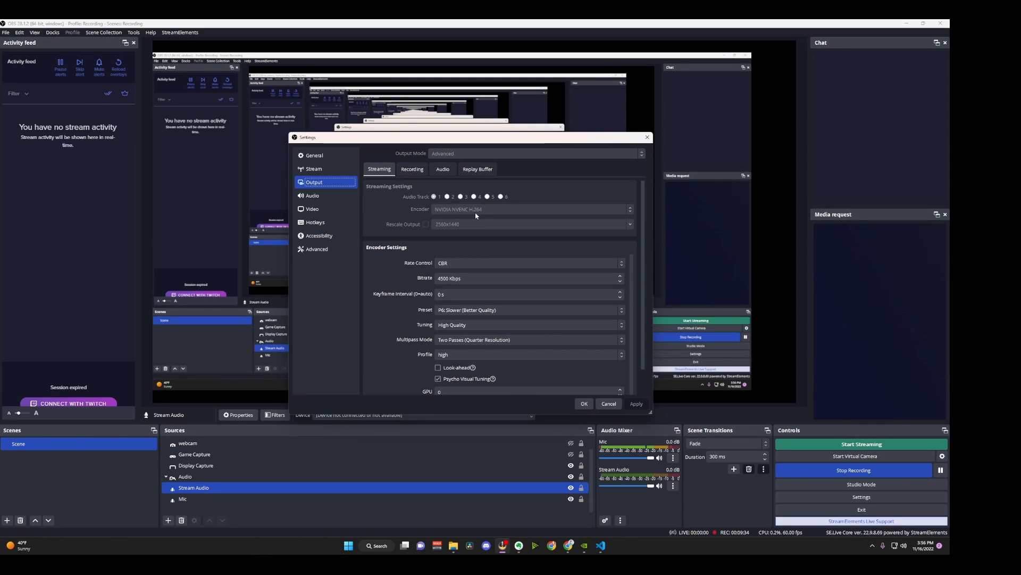
left_click(411, 170)
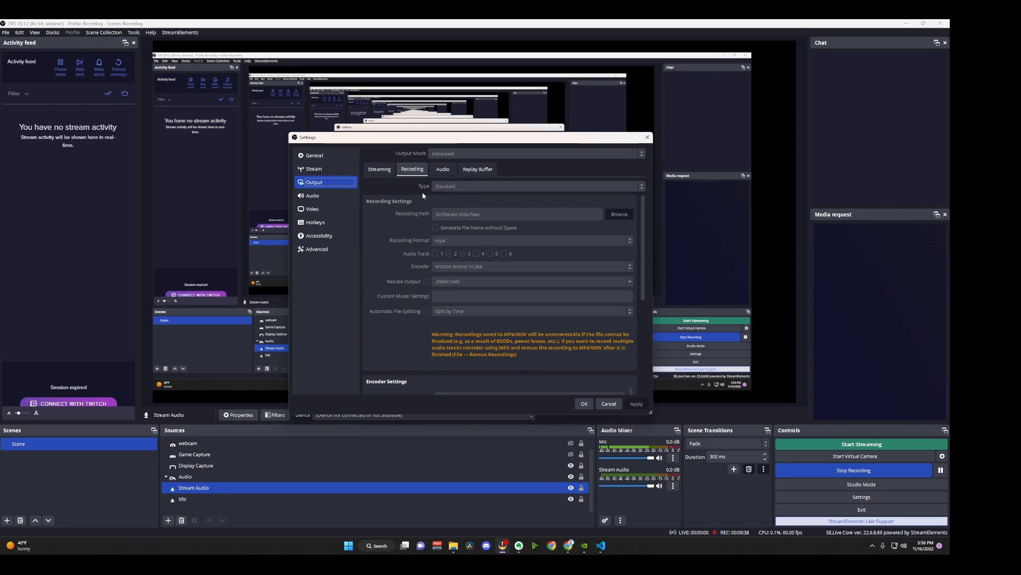
scroll(438, 299, "down", 4)
scroll(439, 297, "up", 5)
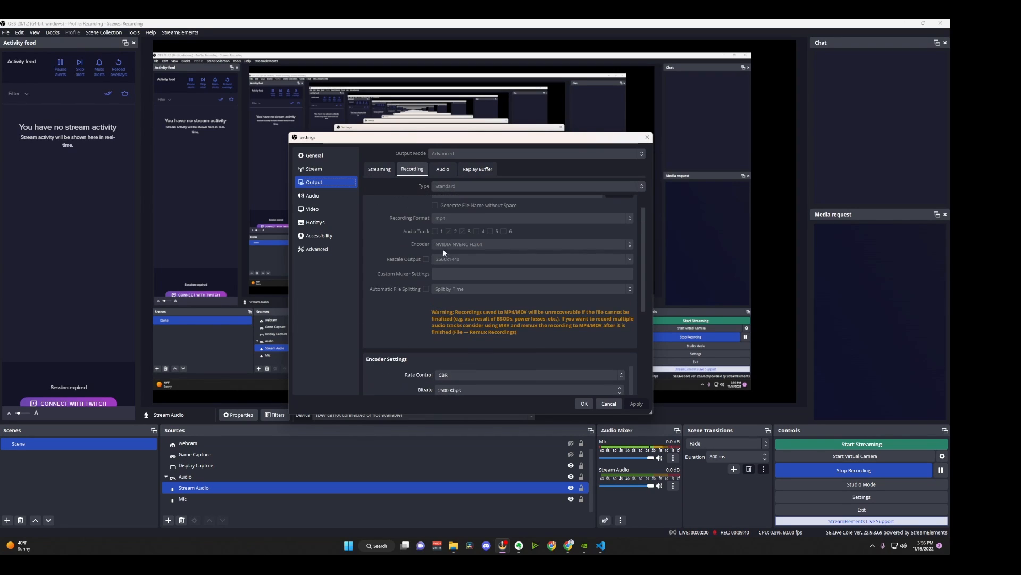
scroll(452, 242, "down", 1)
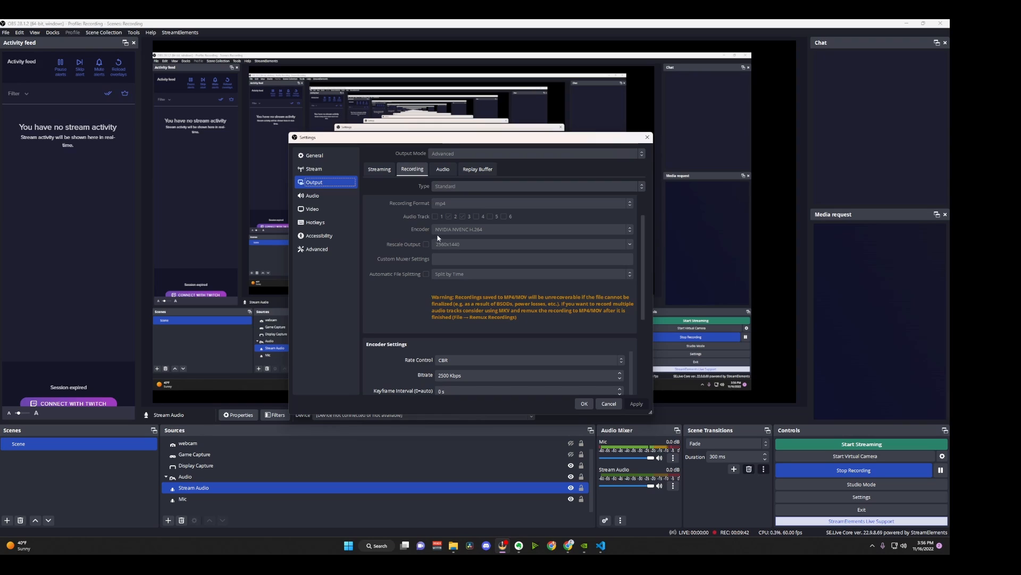
left_click(386, 169)
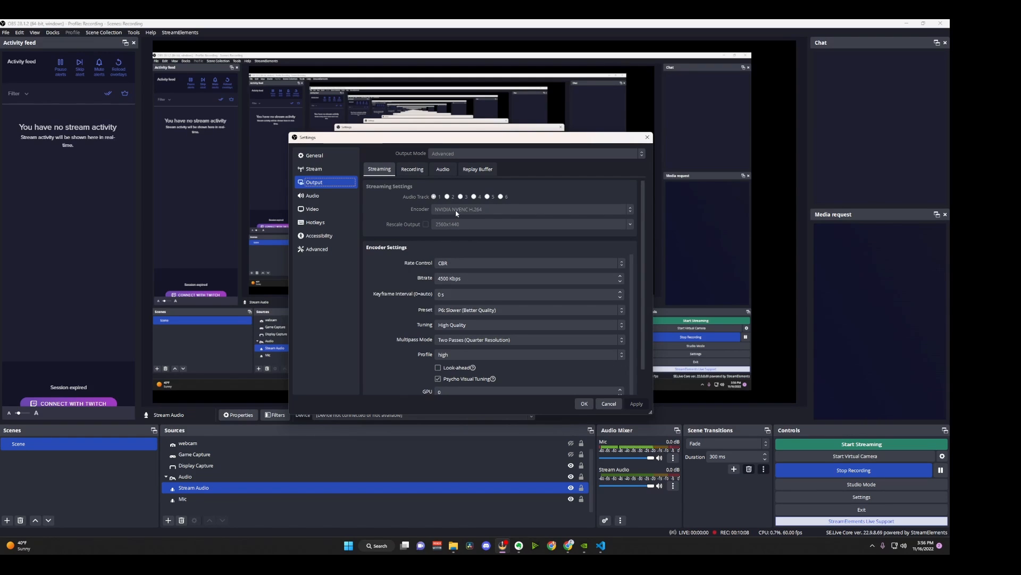
left_click(412, 169)
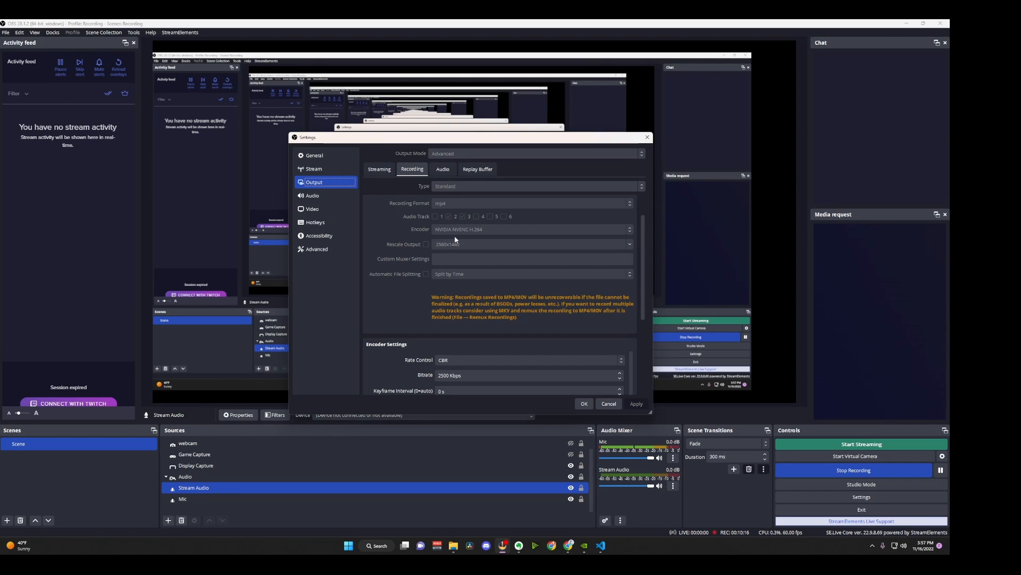
Step: Examine the recording encoder settings, including rate control, bitrate, preset and profile, along with the MP4/MOV warning
scroll(426, 252, "down", 1)
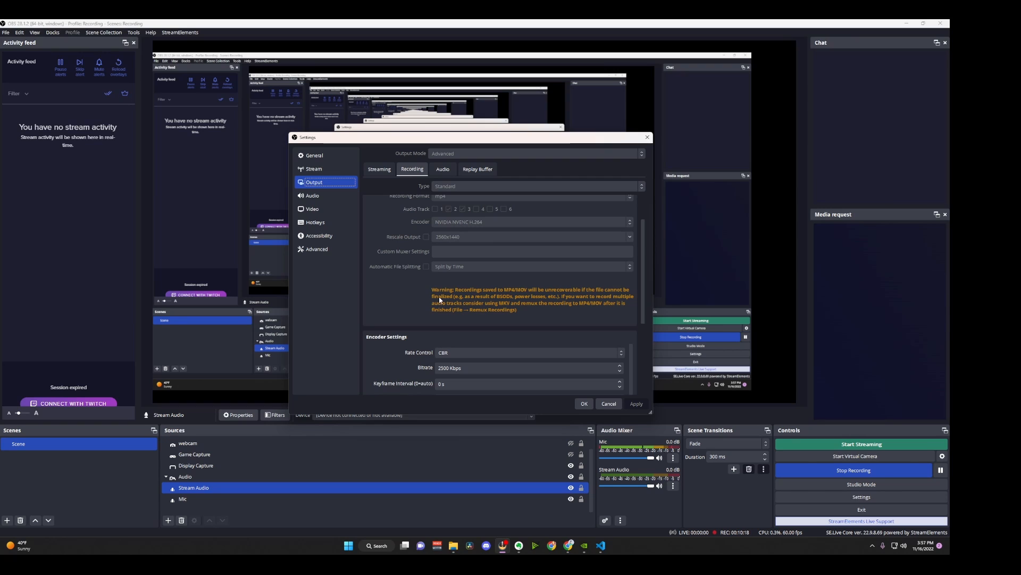
scroll(394, 282, "down", 3)
scroll(391, 287, "down", 5)
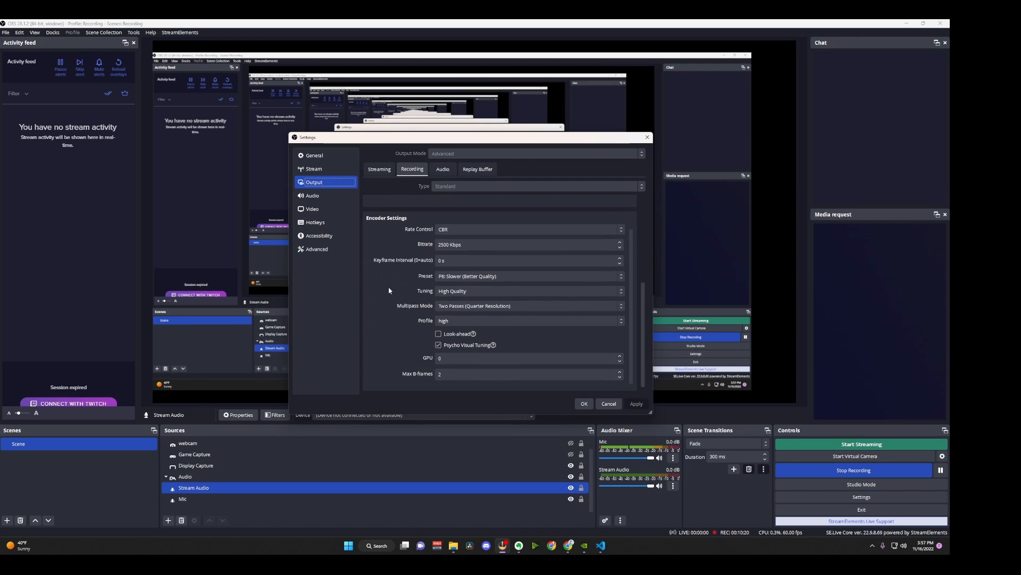
scroll(396, 276, "up", 2)
scroll(396, 277, "up", 5)
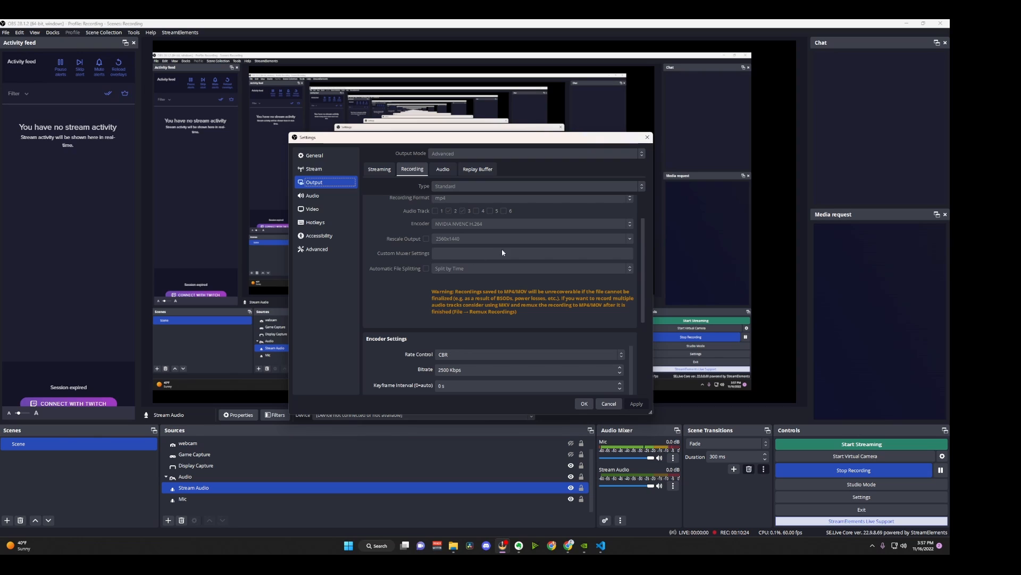
scroll(386, 333, "down", 6)
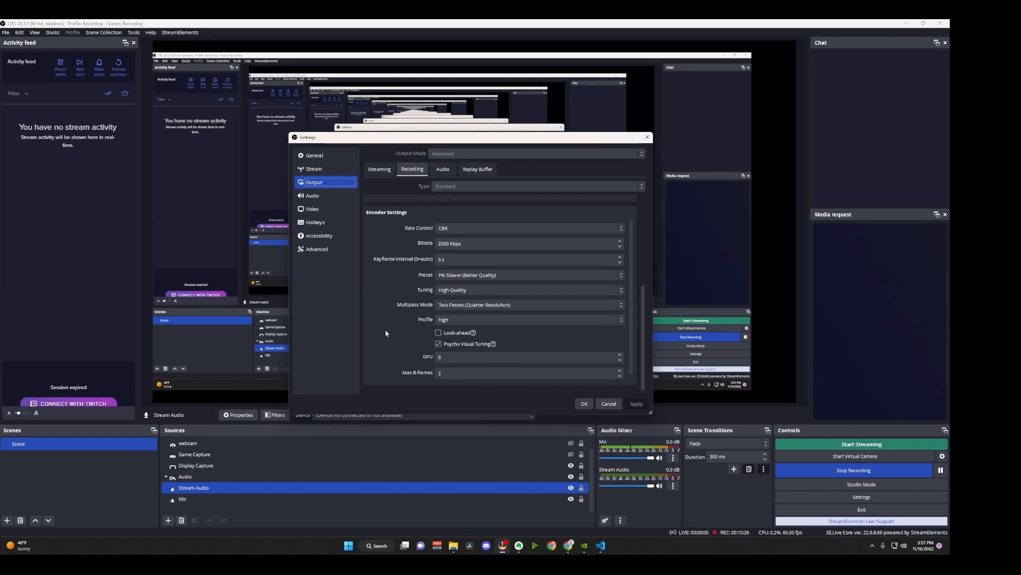
scroll(492, 292, "up", 4)
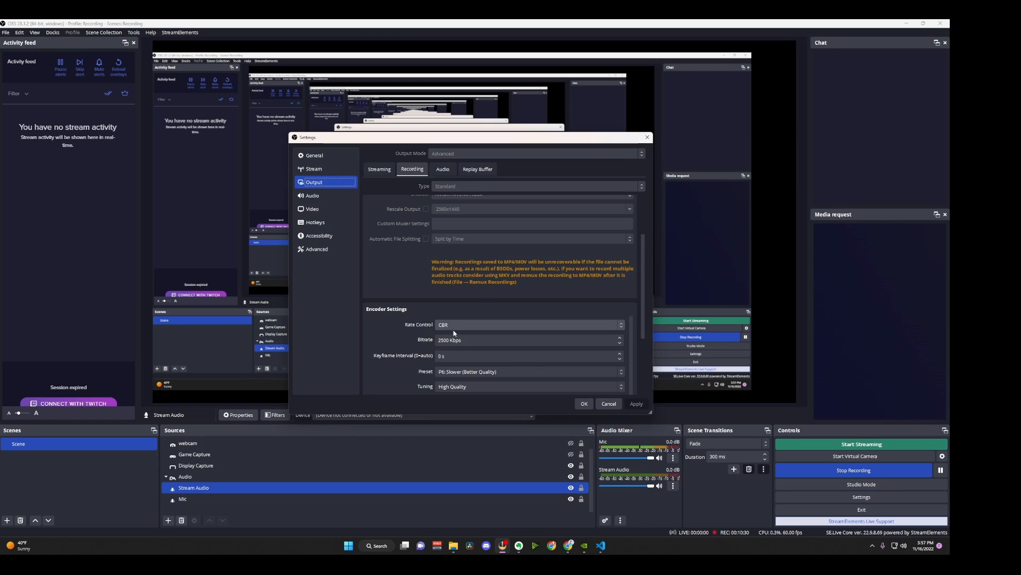
scroll(455, 299, "up", 3)
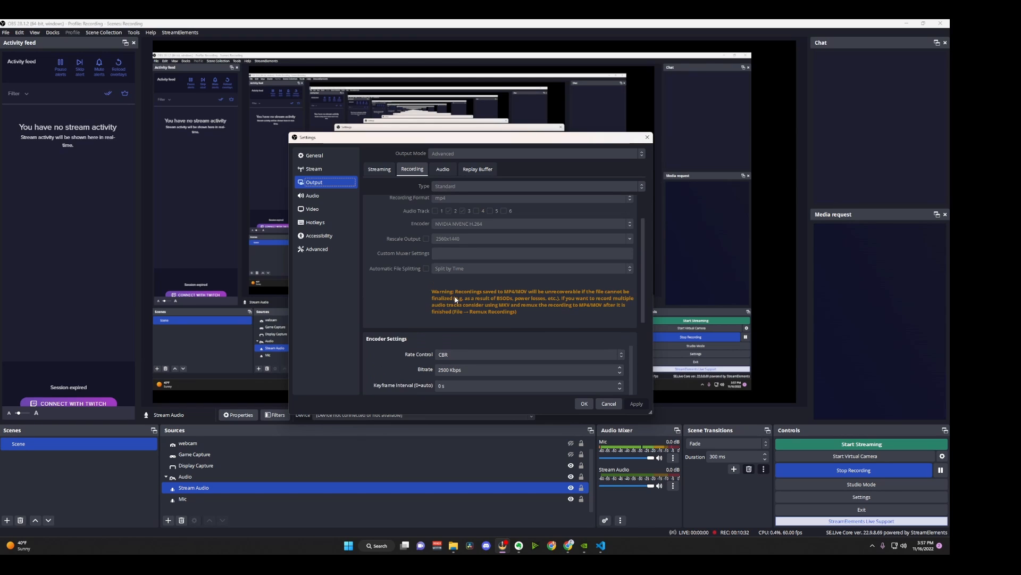
scroll(455, 299, "up", 1)
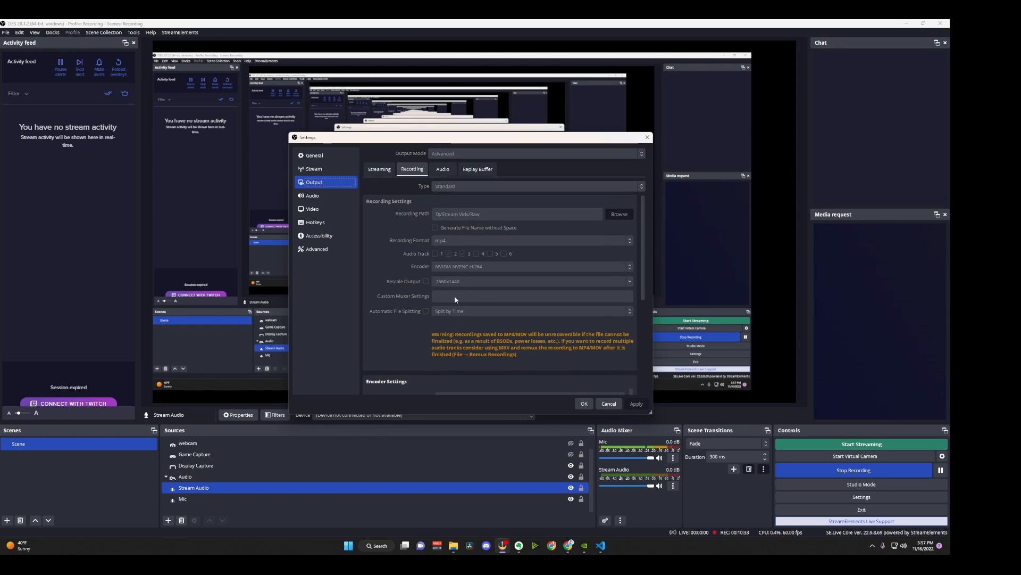
Step: View the audio bitrate settings of the output tracks and the Replay Buffer options
left_click(448, 168)
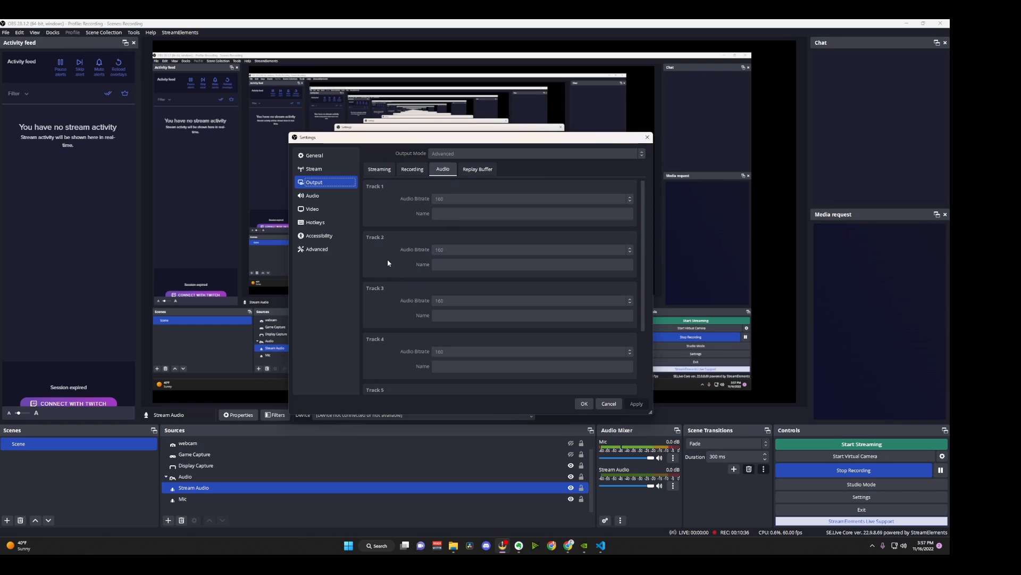
left_click(482, 169)
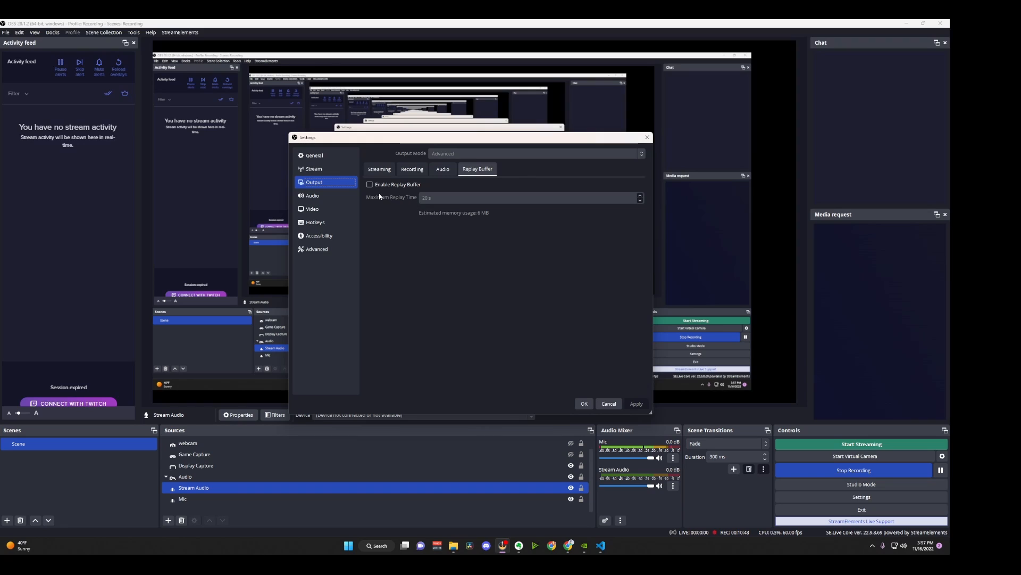
Step: Open the general Audio settings and review the global audio devices, meters and monitoring options, shifting the settings window slightly
left_click(335, 196)
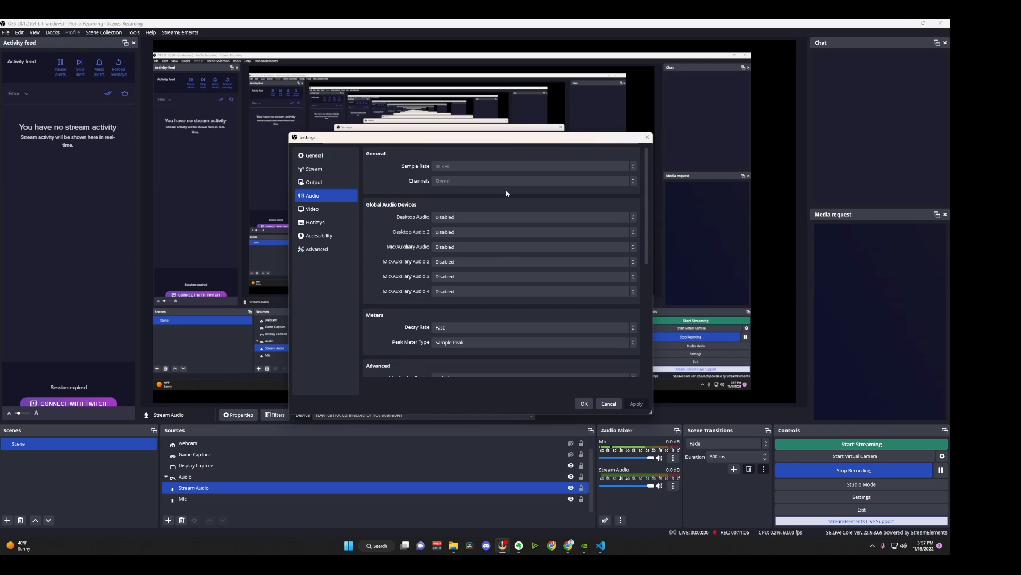
scroll(494, 188, "down", 1)
scroll(484, 182, "up", 1)
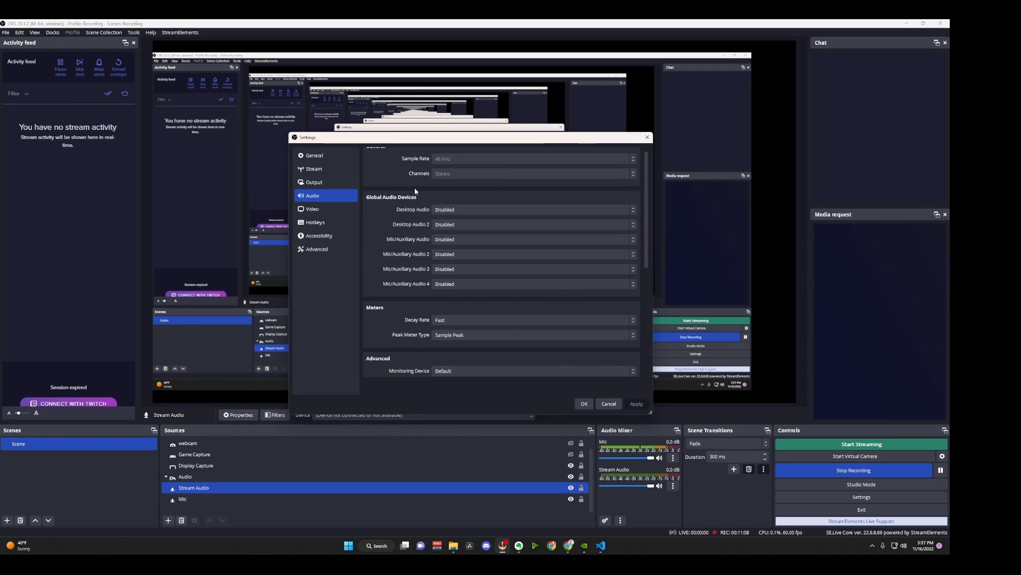
scroll(481, 184, "down", 1)
left_click_drag(418, 141, 440, 123)
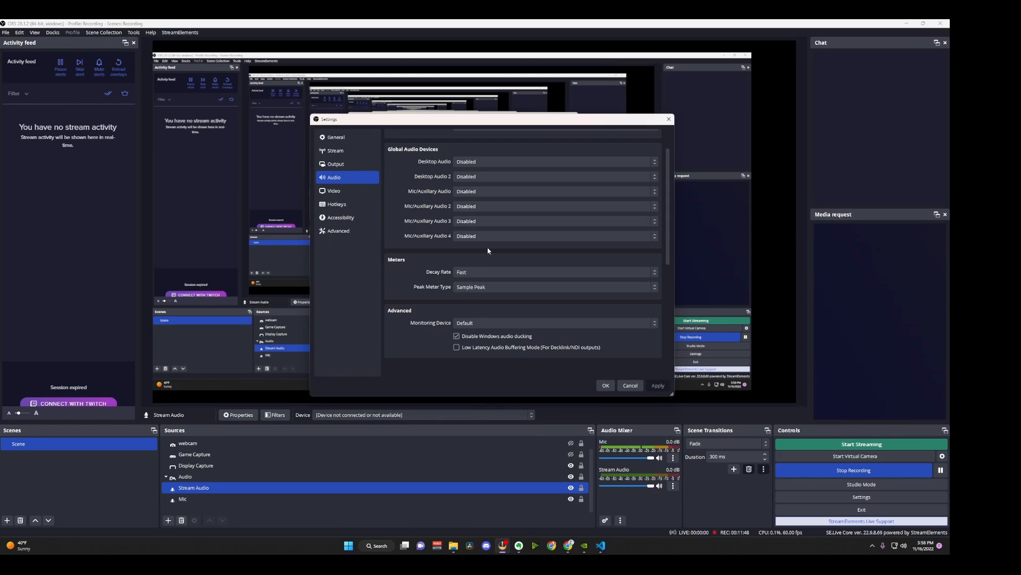
Step: Review the monitoring, push-to-mute and push-to-talk options in the Audio settings, and open the Video settings
scroll(669, 249, "down", 3)
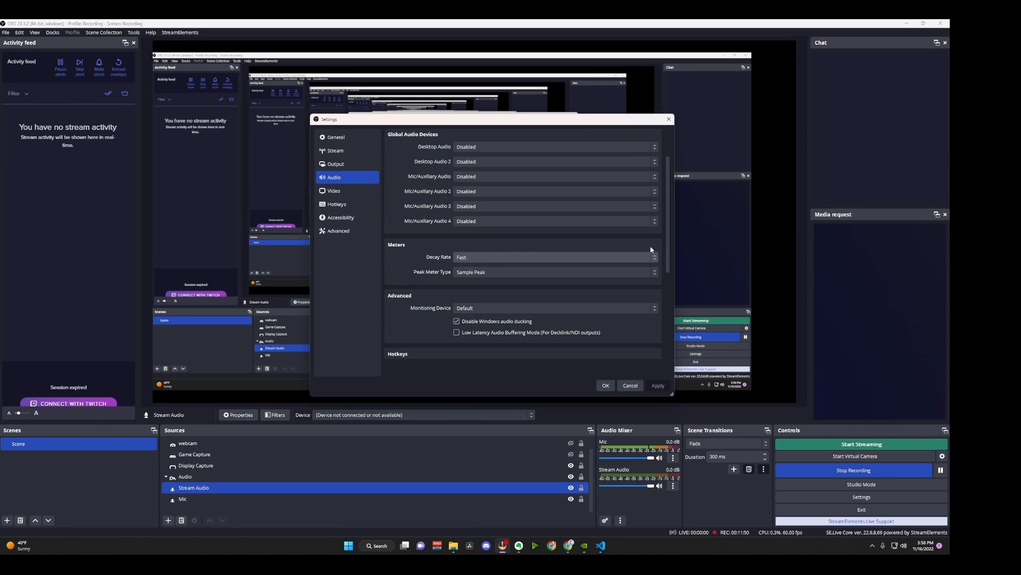
left_click_drag(669, 249, 669, 280)
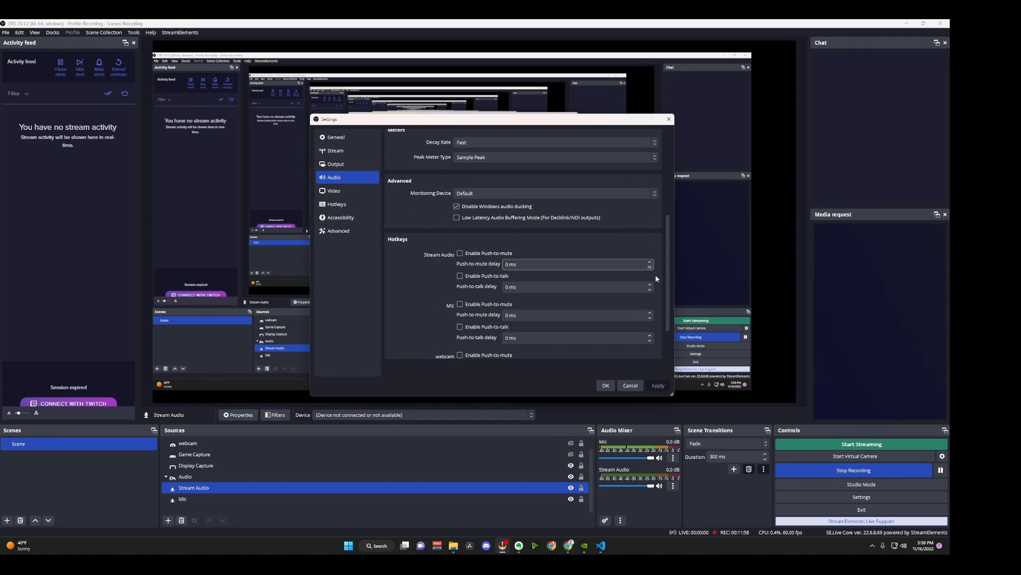
scroll(667, 275, "down", 2)
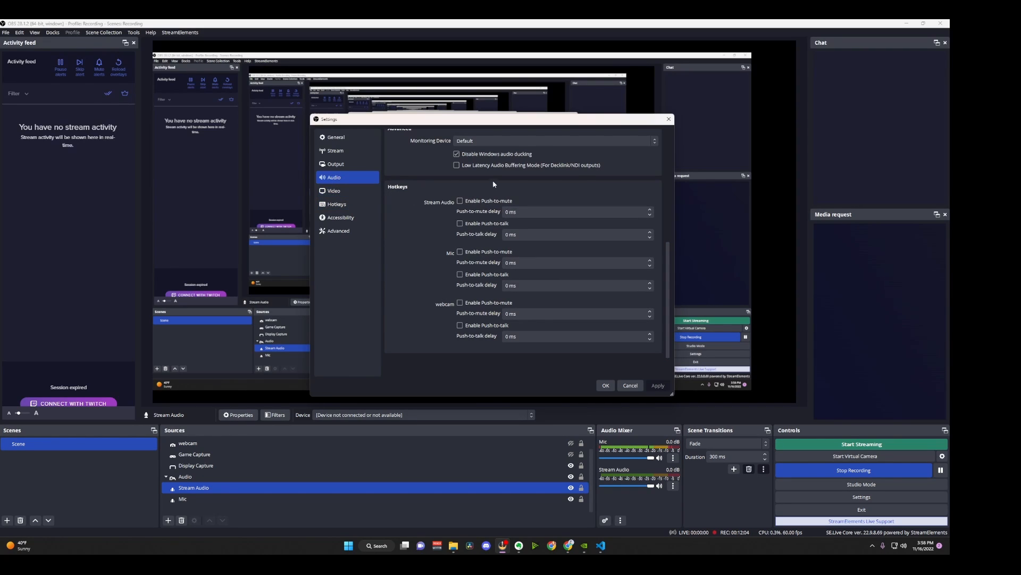
left_click(340, 191)
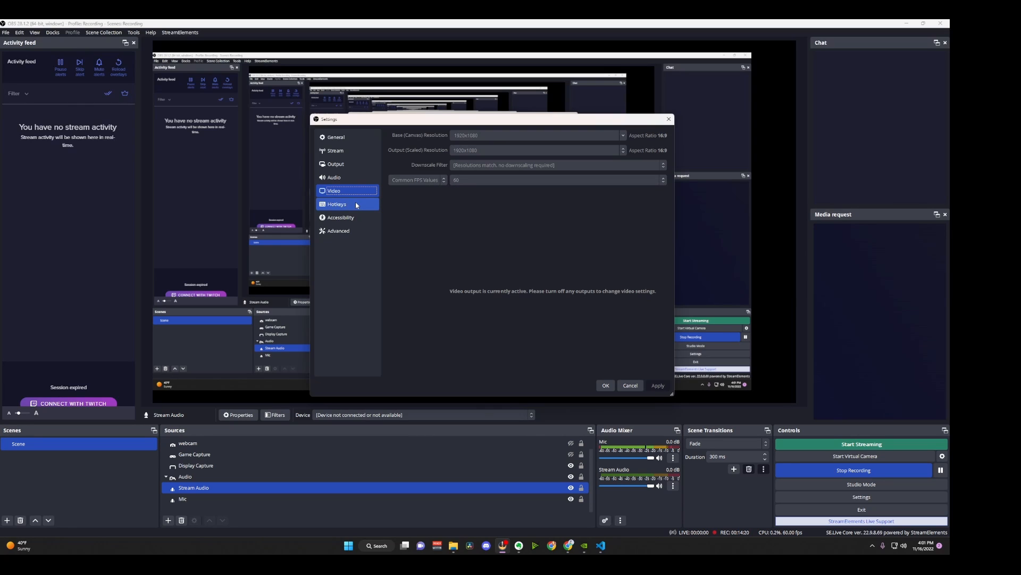
Step: Open the Hotkeys settings and look over the key combinations for starting and stopping streaming and recording
left_click(369, 201)
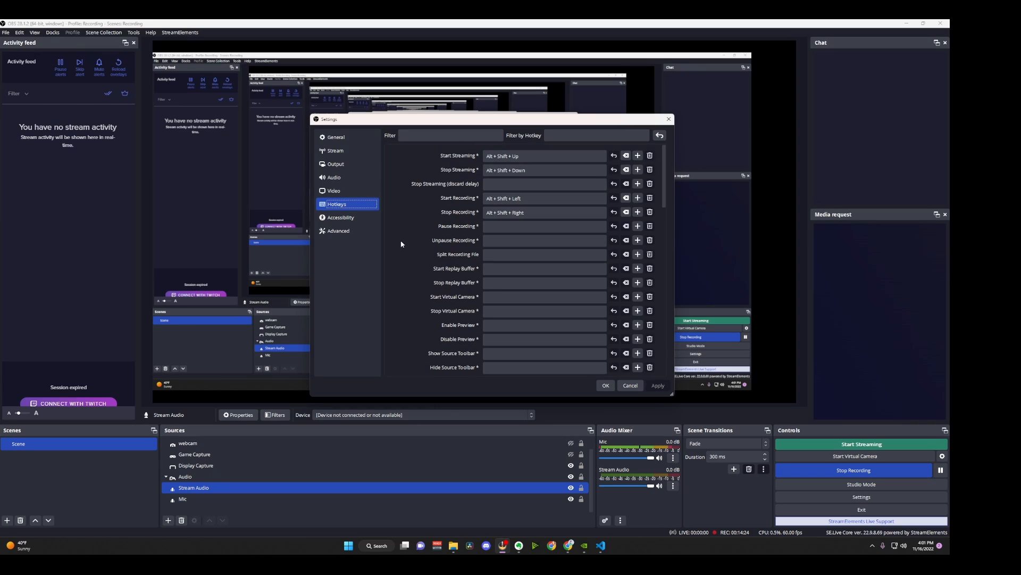
scroll(400, 250, "down", 3)
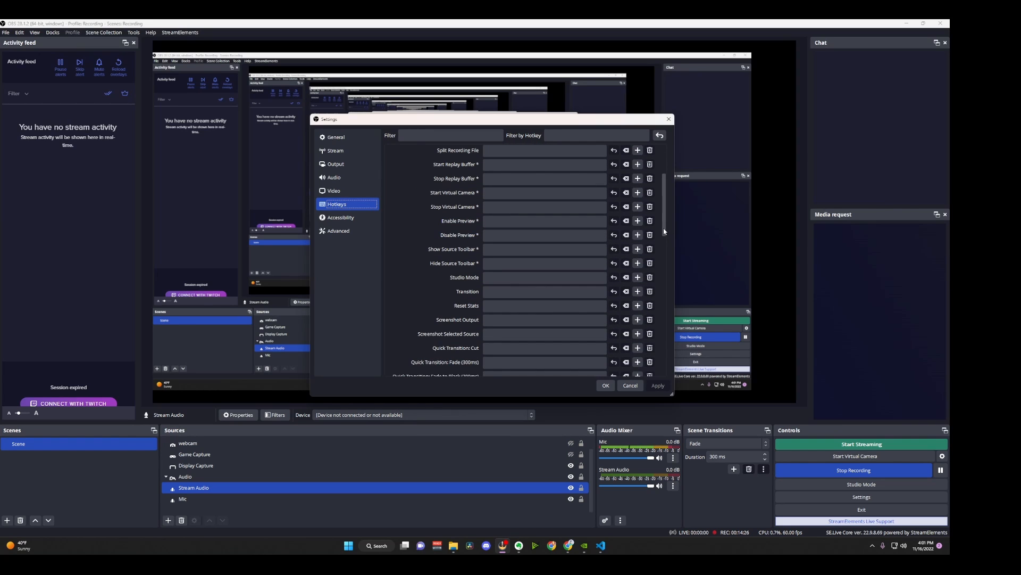
scroll(658, 192, "up", 3)
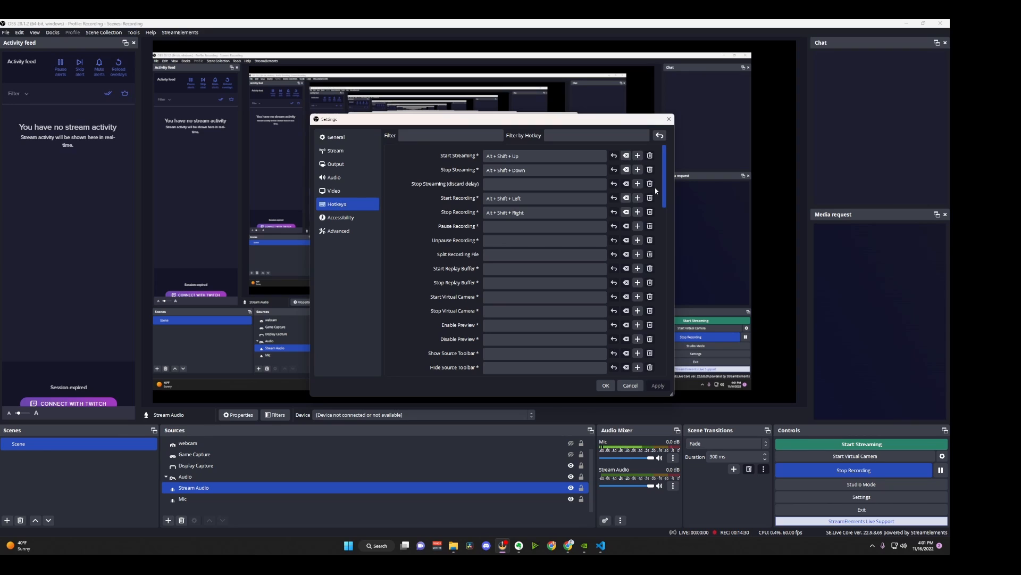
scroll(654, 200, "down", 2)
scroll(653, 206, "up", 2)
scroll(419, 238, "down", 3)
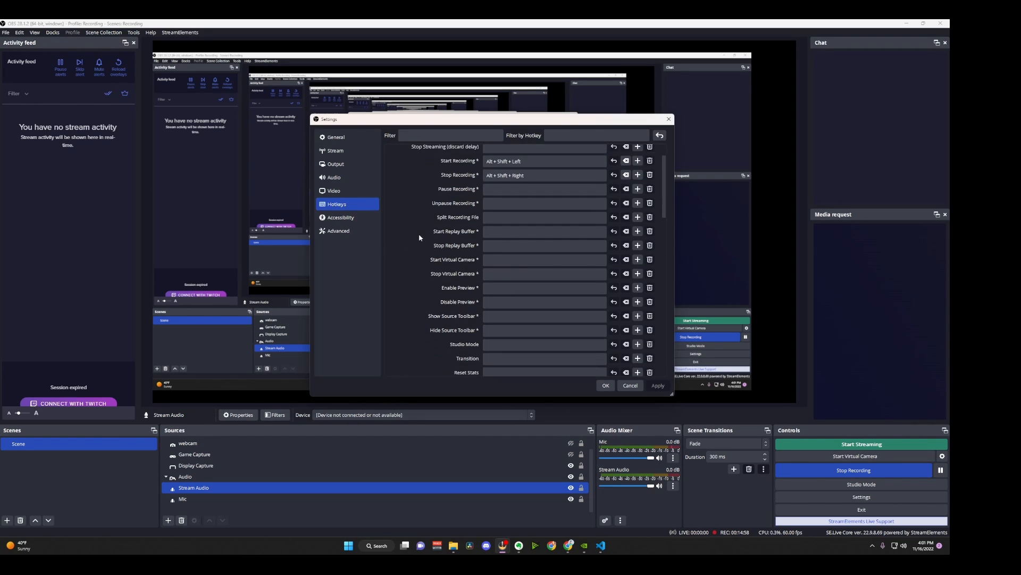
scroll(419, 238, "up", 3)
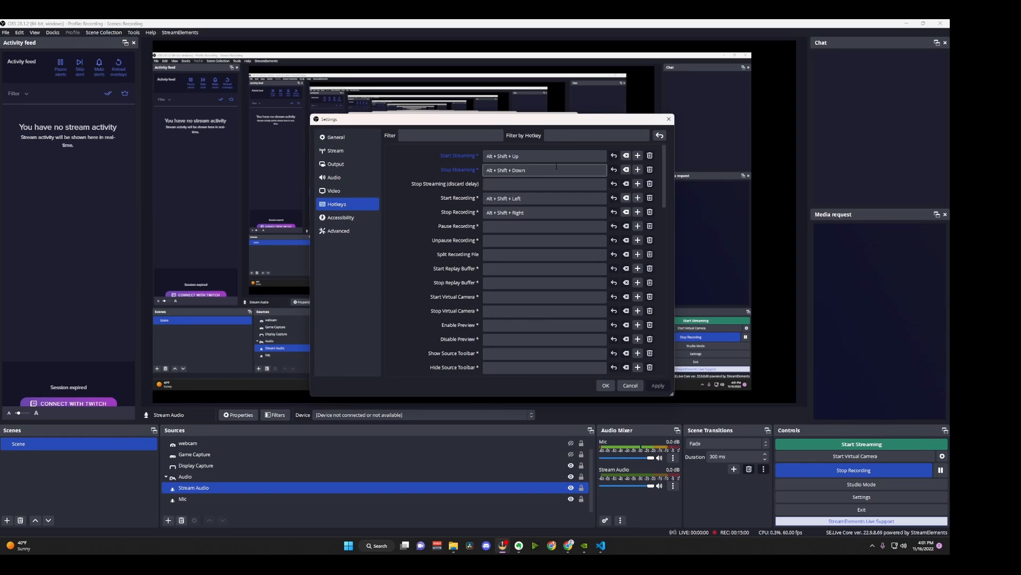
Step: Compare the recording hotkeys with the Replay Buffer and streaming hotkeys
scroll(561, 166, "down", 2)
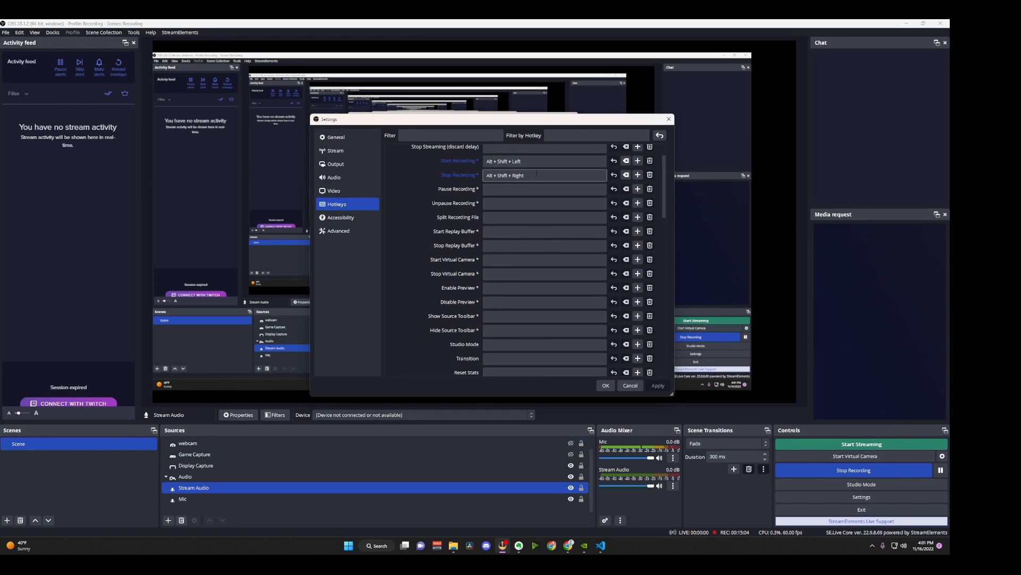
scroll(536, 174, "down", 1)
scroll(452, 183, "down", 2)
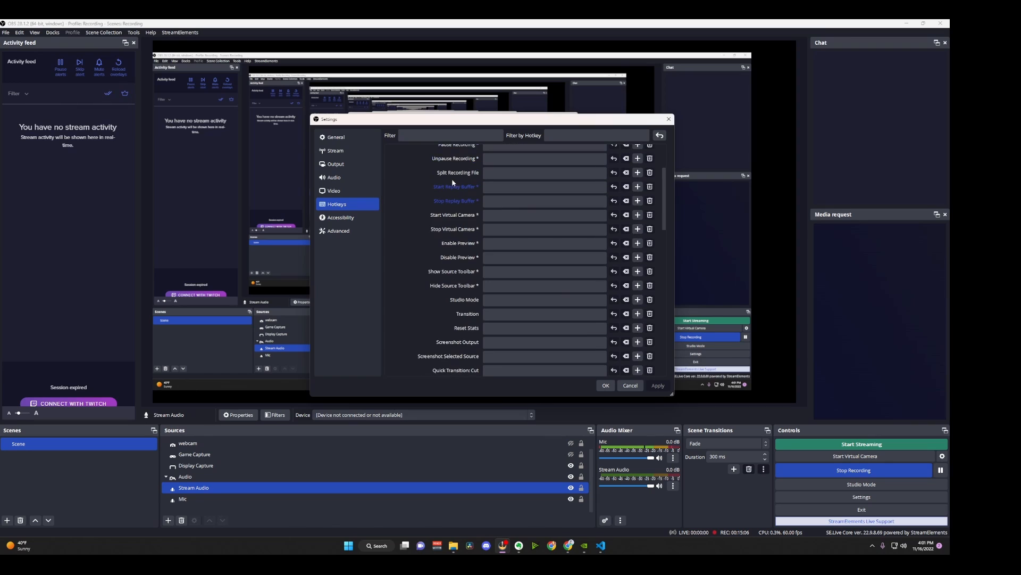
scroll(452, 183, "up", 5)
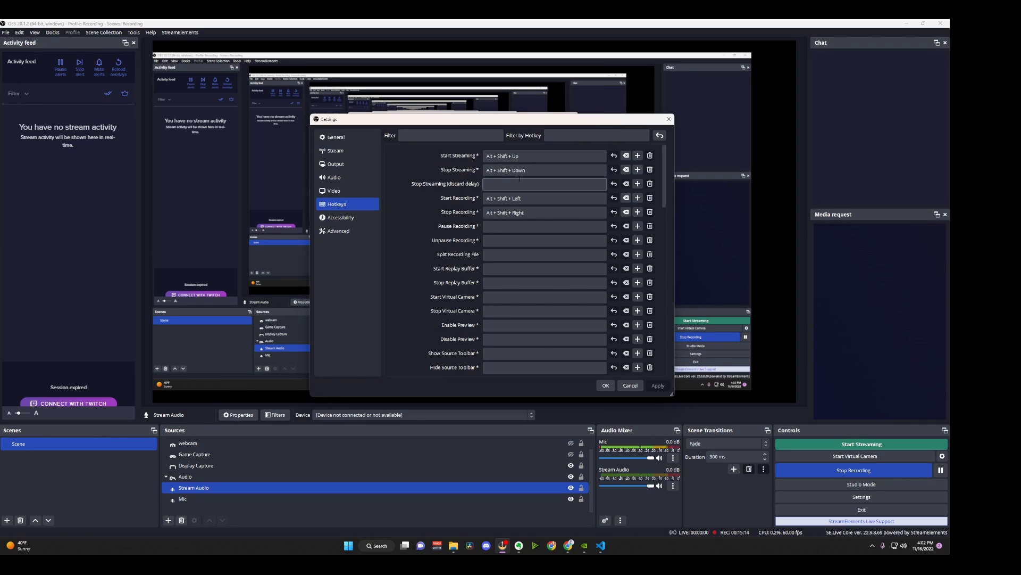
scroll(515, 216, "down", 1)
scroll(505, 201, "down", 2)
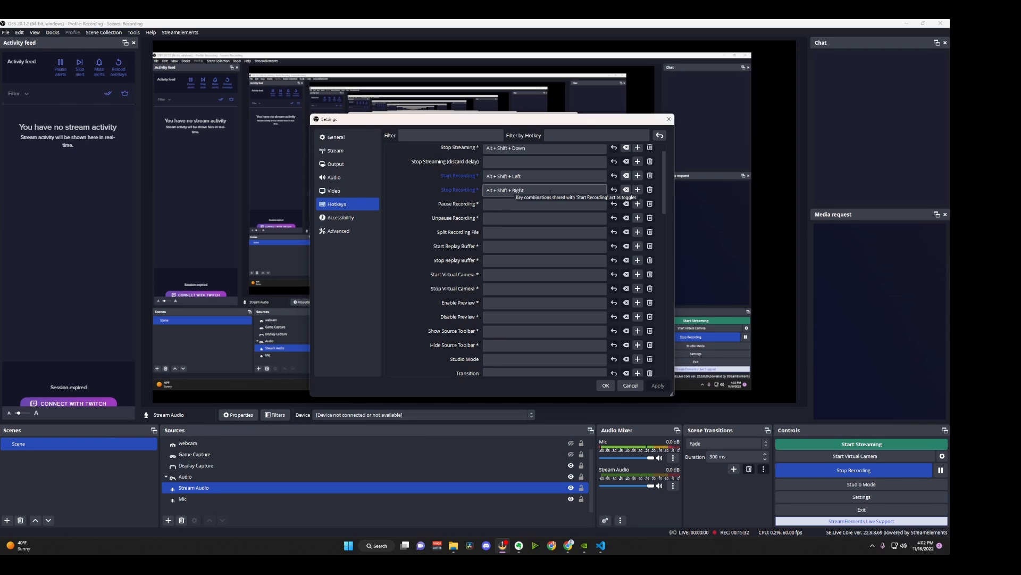
scroll(550, 193, "up", 1)
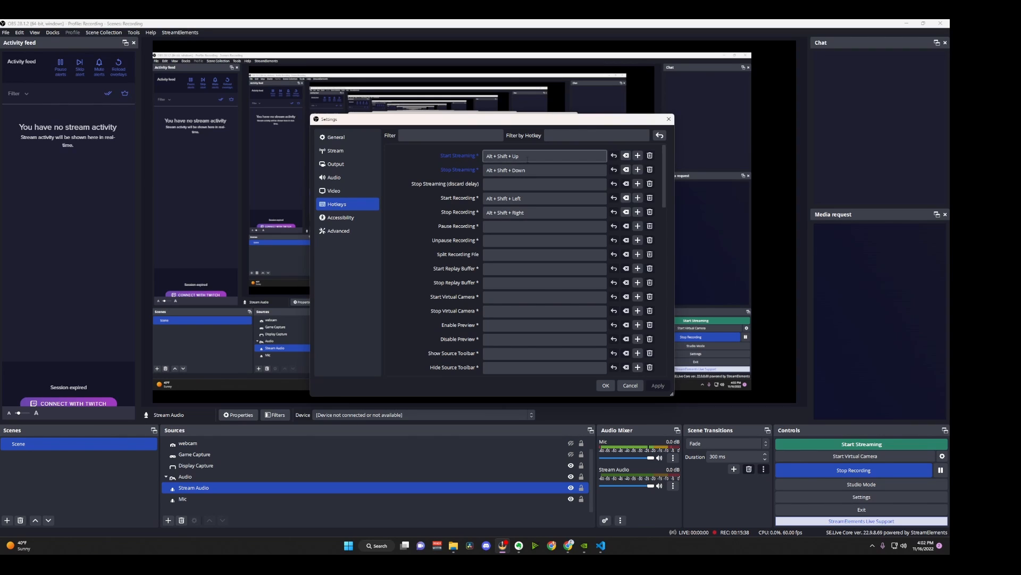
Step: Look through the remaining hotkeys for the scene, audio, game capture, mic, video and webcam sources
scroll(419, 220, "down", 6)
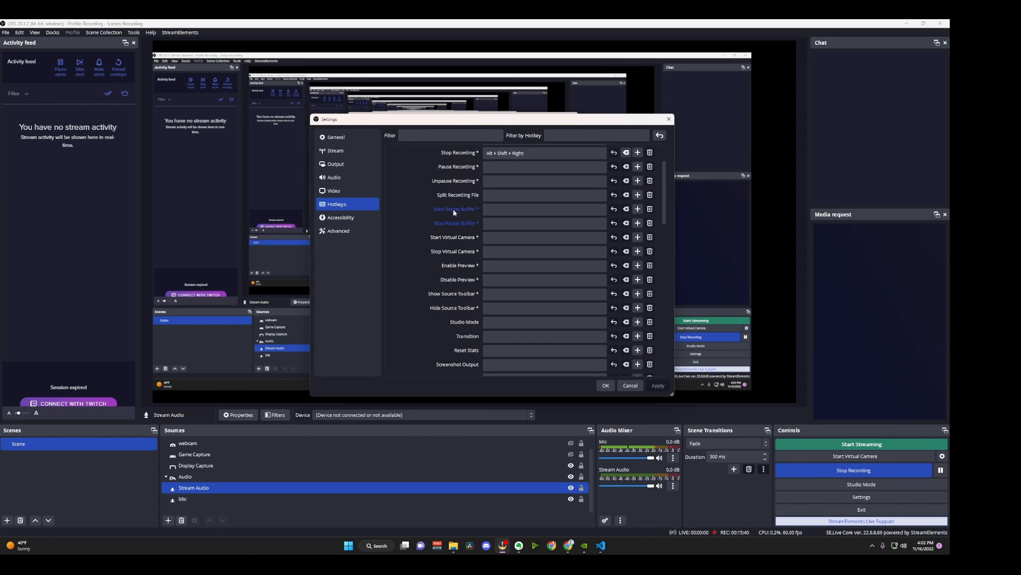
scroll(418, 219, "down", 8)
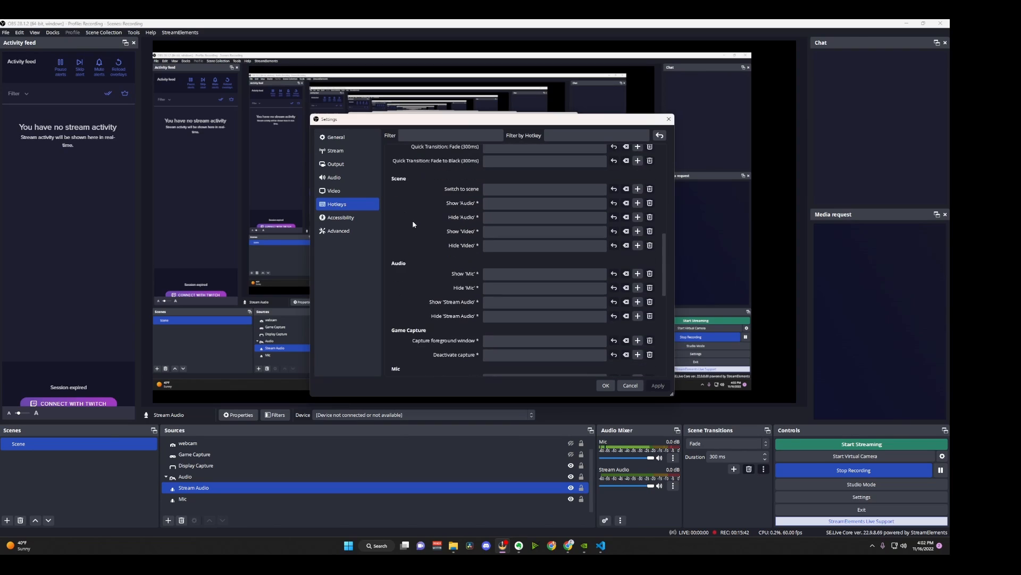
scroll(413, 224, "down", 9)
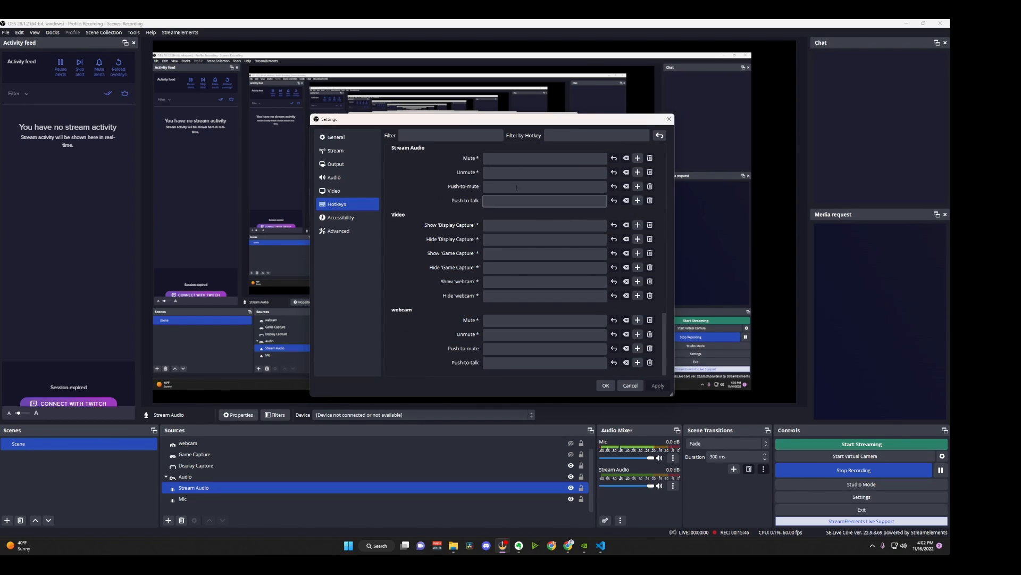
scroll(453, 213, "up", 2)
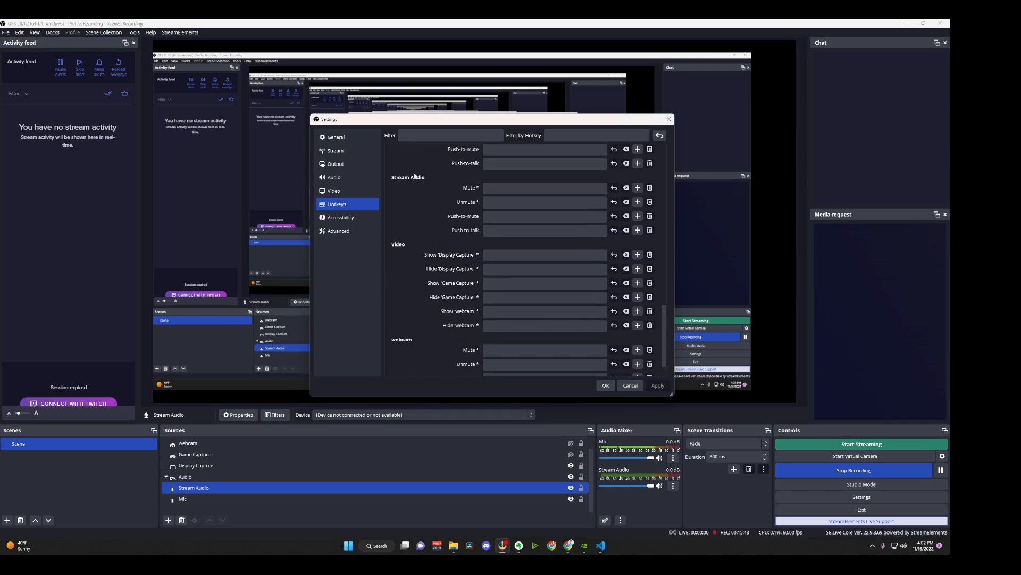
scroll(455, 233, "up", 10)
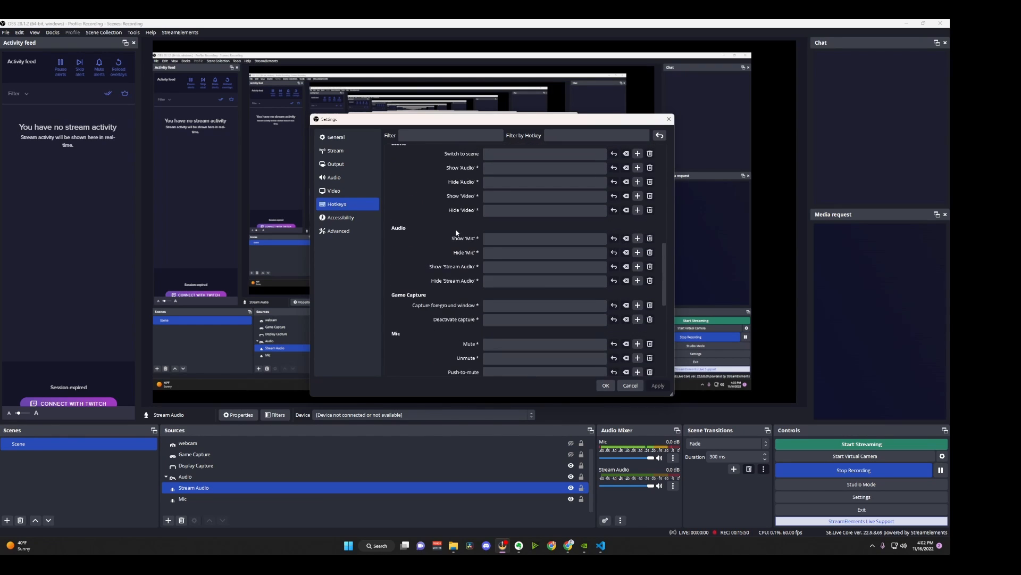
scroll(458, 230, "up", 4)
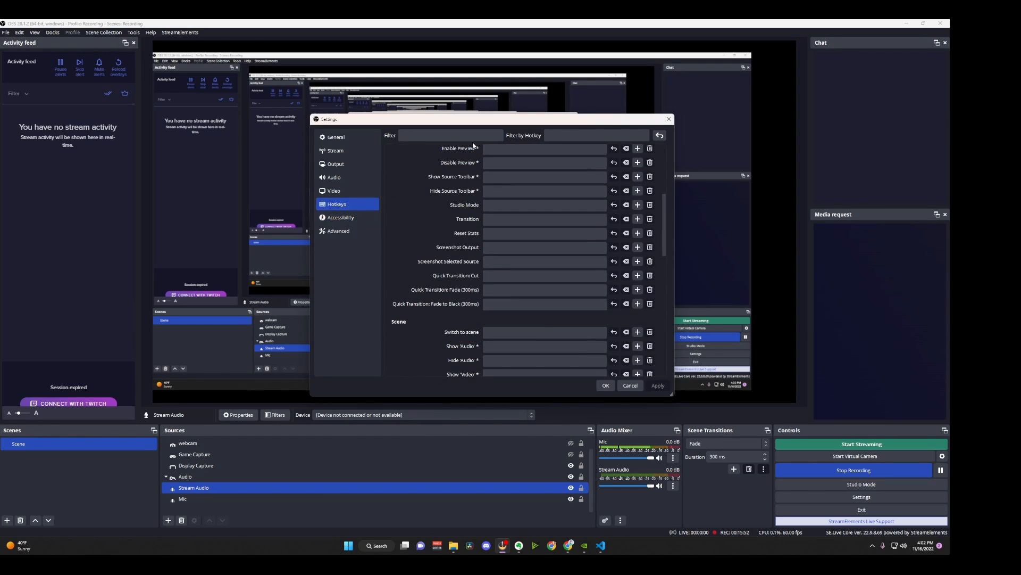
Step: Open the Advanced settings and view the Process Priority choices, leaving the priority at Normal
key("Down")
key("Down")
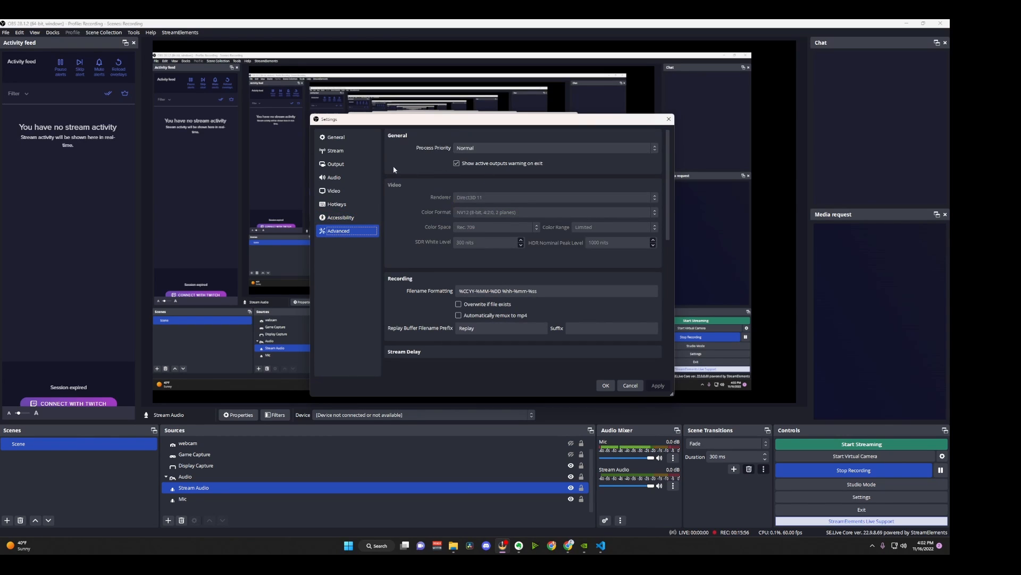
left_click(470, 148)
left_click(470, 147)
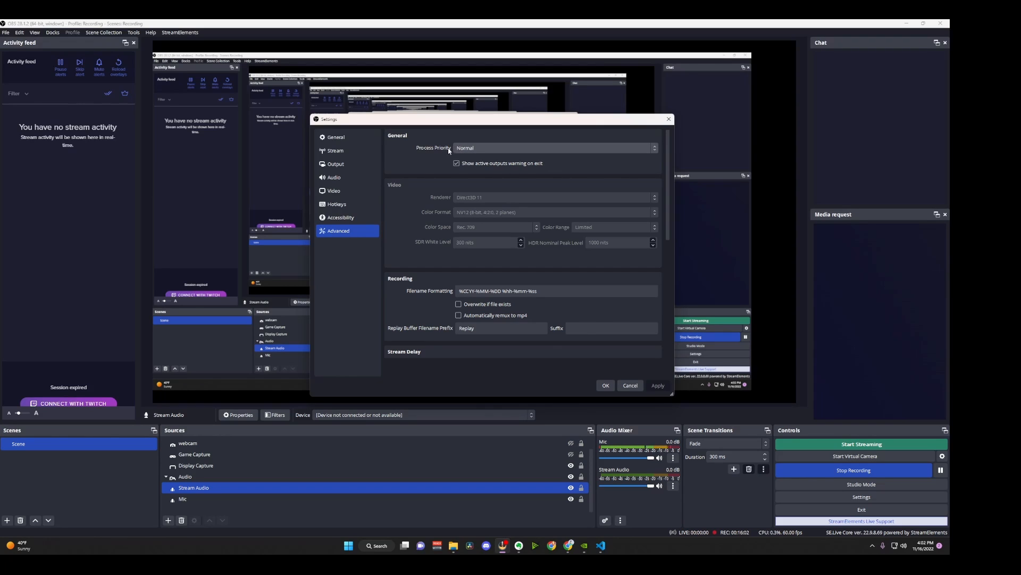
left_click(506, 150)
left_click(505, 150)
left_click(503, 150)
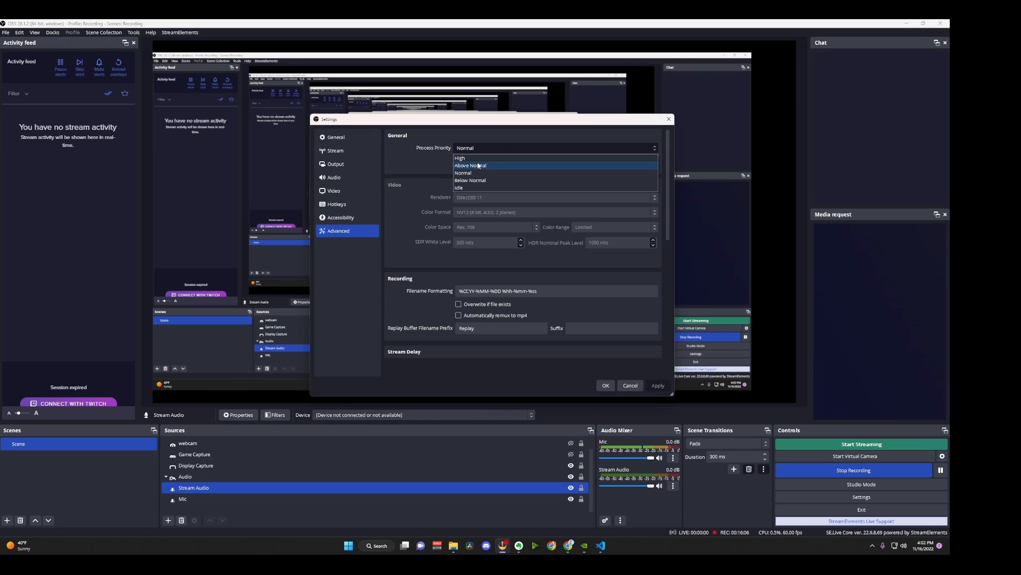
left_click(492, 149)
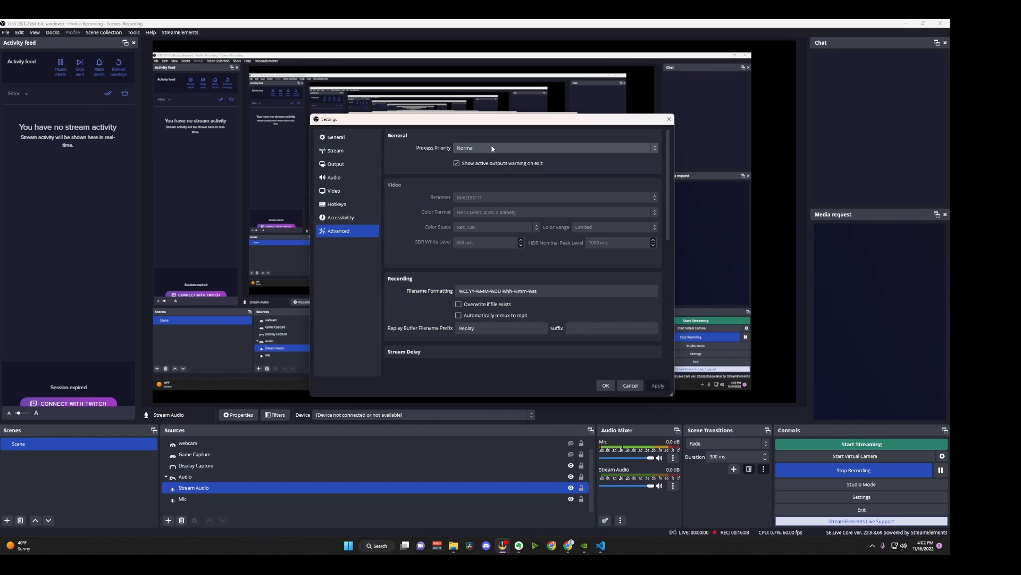
left_click(492, 149)
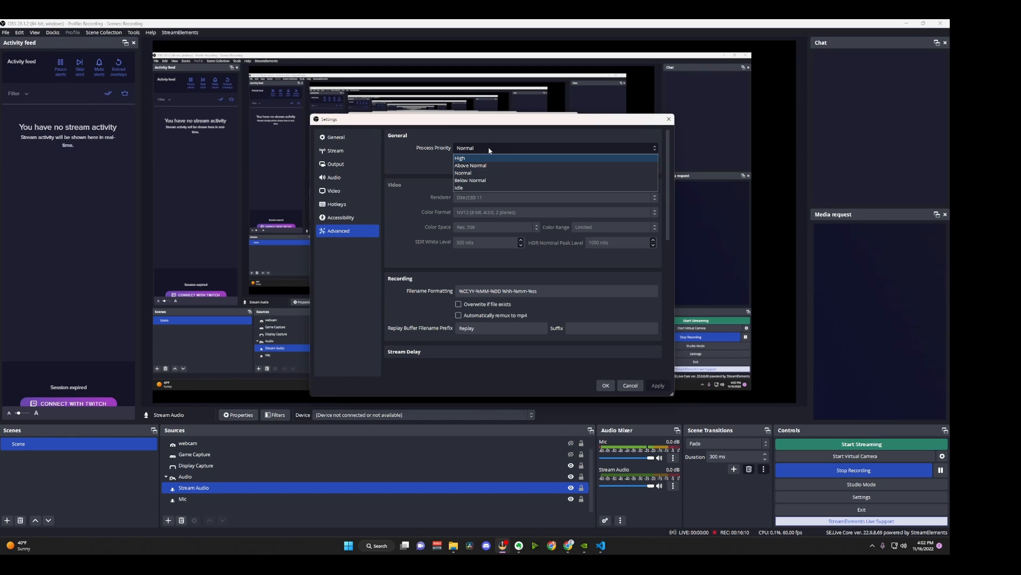
left_click(489, 148)
left_click(490, 148)
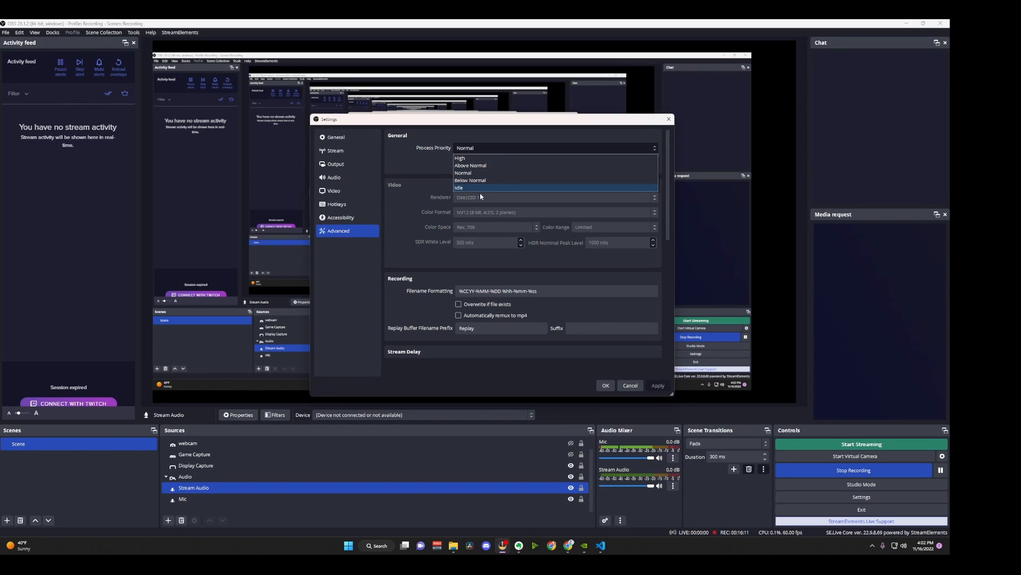
left_click(491, 150)
Step: Review the Advanced video options and the recording filename formatting, overwrite and automatic remux options
scroll(410, 200, "down", 2)
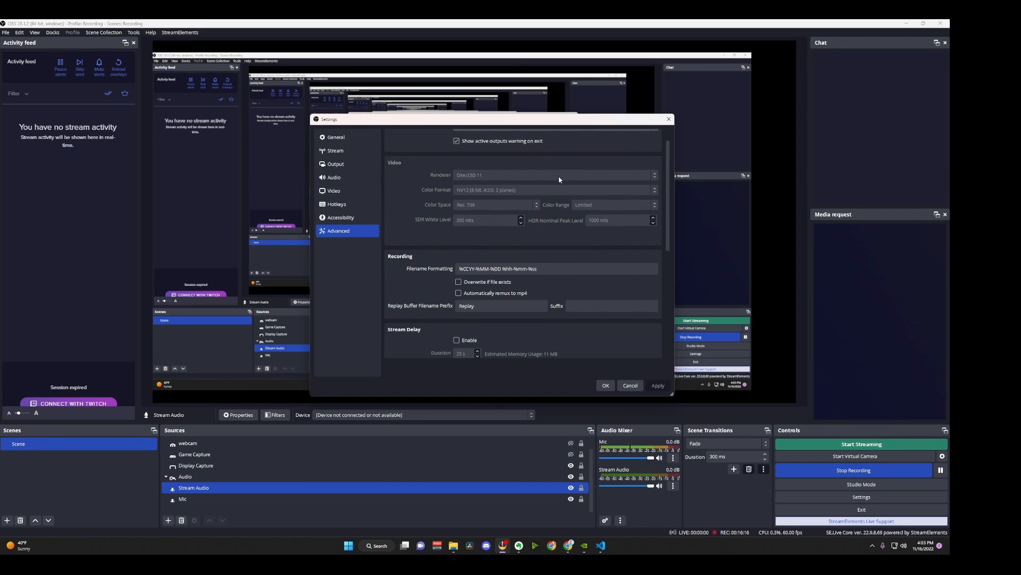
scroll(499, 242, "down", 3)
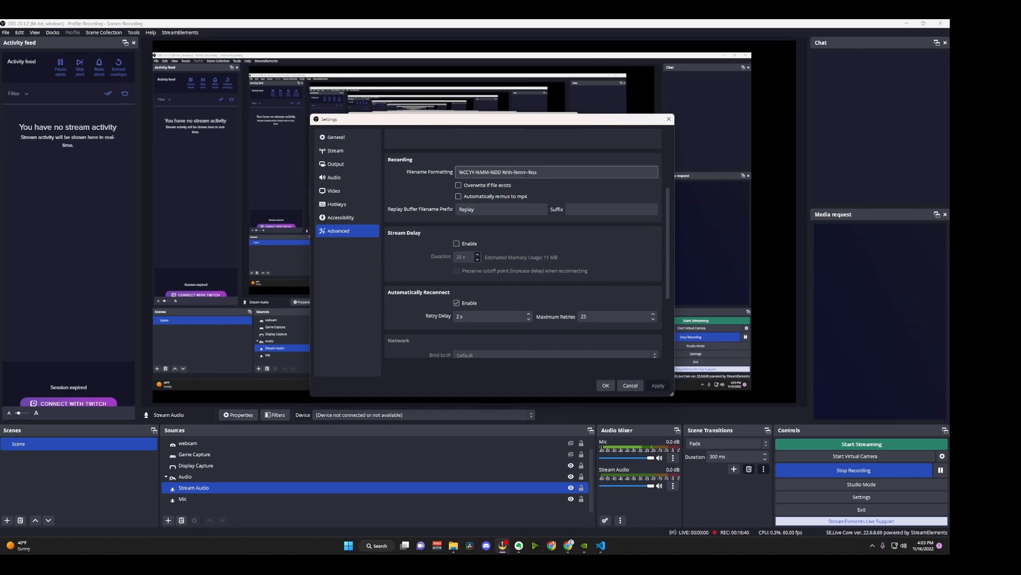
scroll(532, 181, "down", 1)
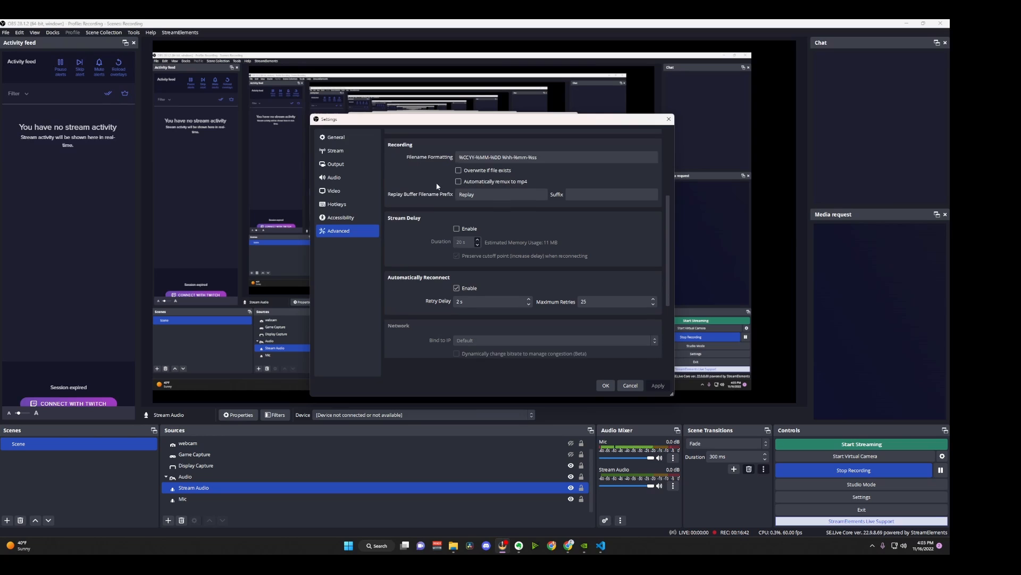
scroll(533, 182, "down", 1)
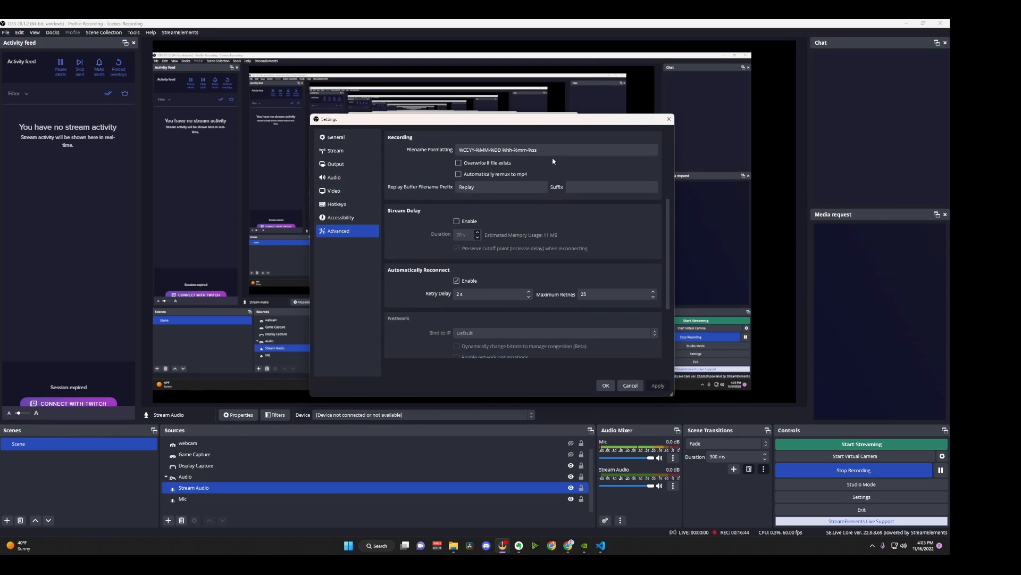
scroll(533, 182, "up", 1)
scroll(511, 171, "down", 2)
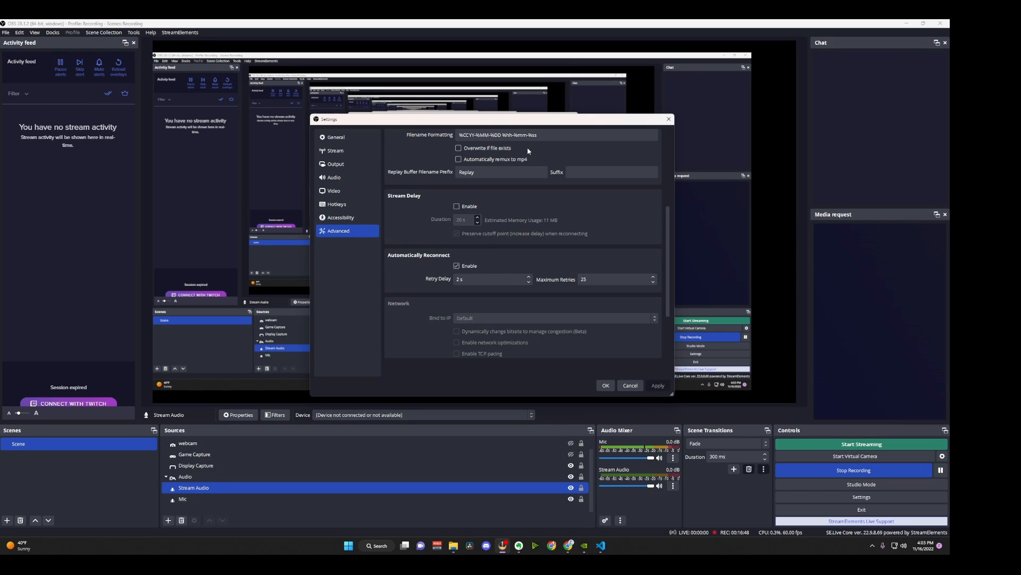
Step: Examine the replay buffer filename prefix, Stream Delay, Automatically Reconnect, Network and Sources options in the Advanced settings
scroll(528, 151, "down", 1)
scroll(508, 158, "up", 1)
scroll(449, 163, "down", 2)
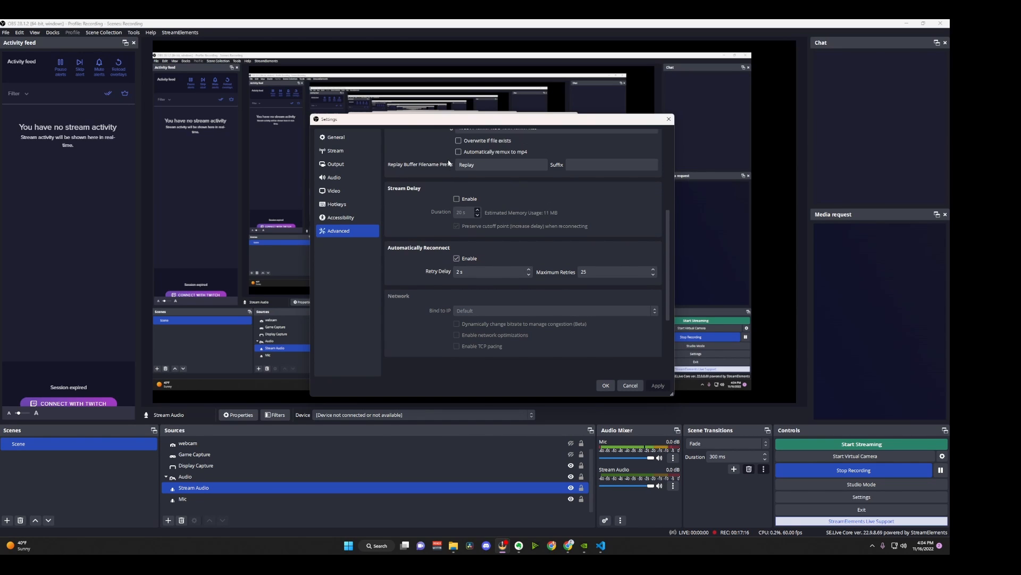
scroll(530, 158, "up", 2)
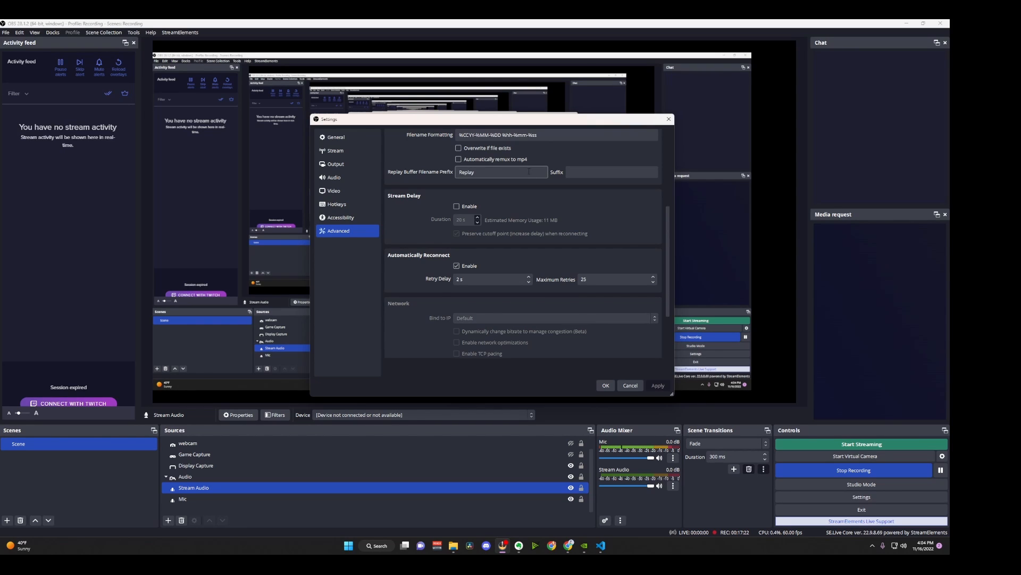
scroll(529, 172, "down", 3)
scroll(528, 169, "up", 5)
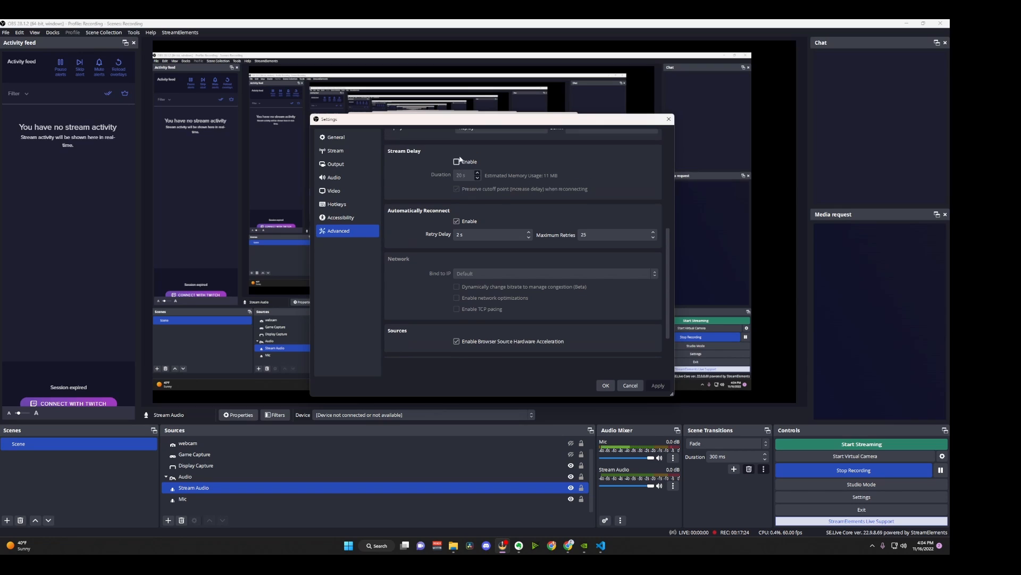
scroll(513, 209, "down", 4)
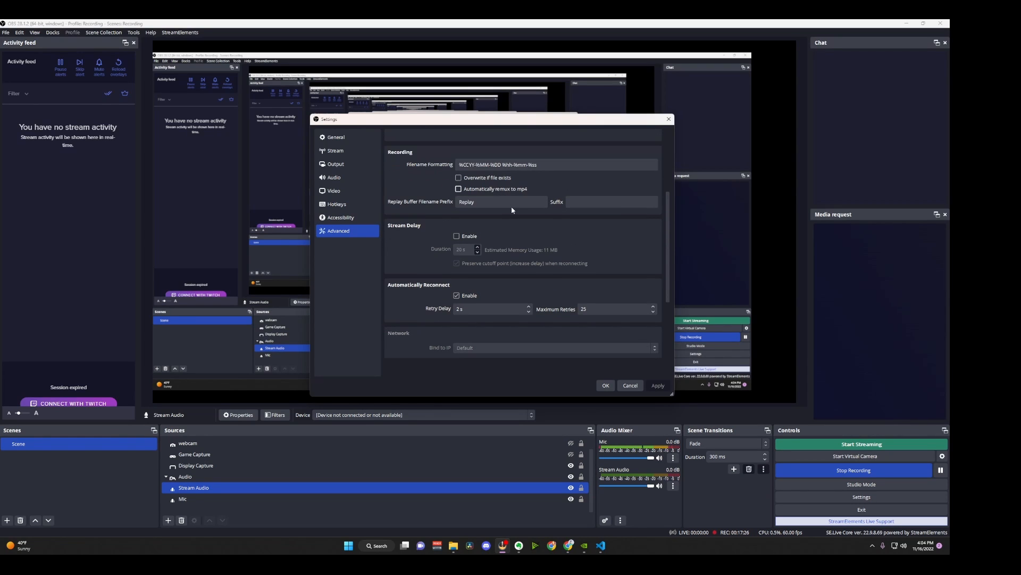
Step: Enable Stream Delay to view its duration and cutoff point options, and disable it again
scroll(516, 196, "down", 1)
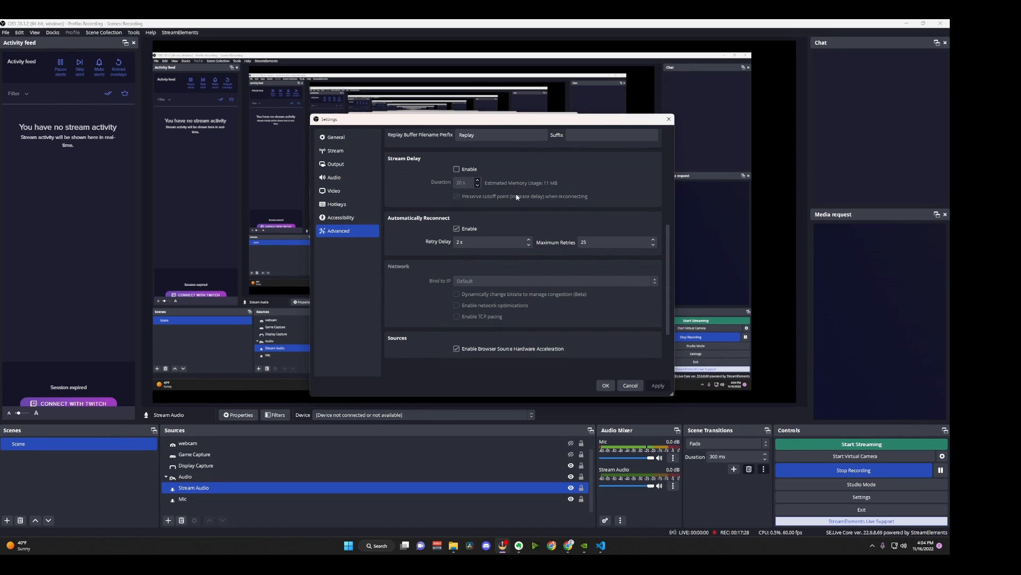
scroll(513, 162, "up", 2)
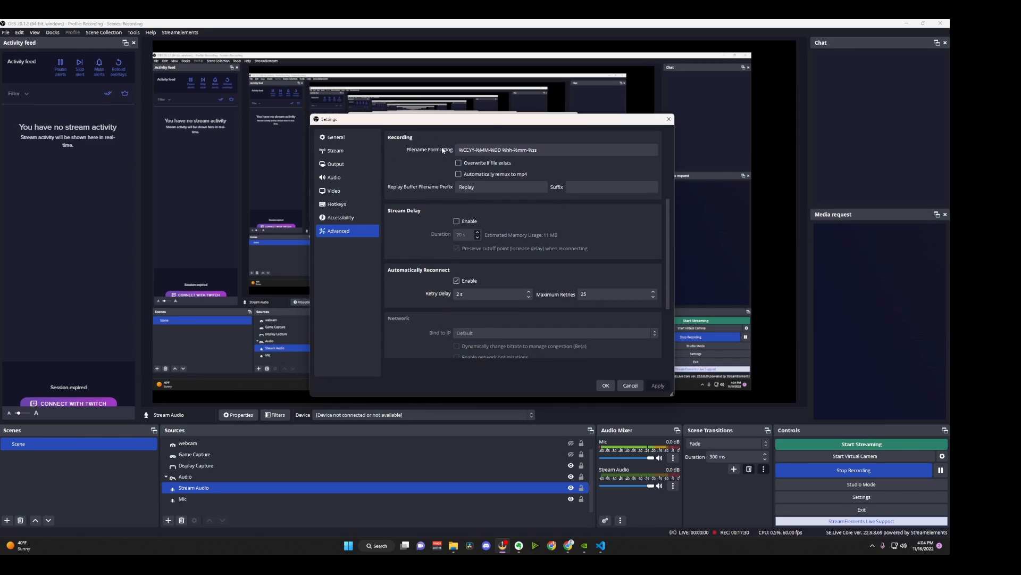
scroll(533, 185, "down", 1)
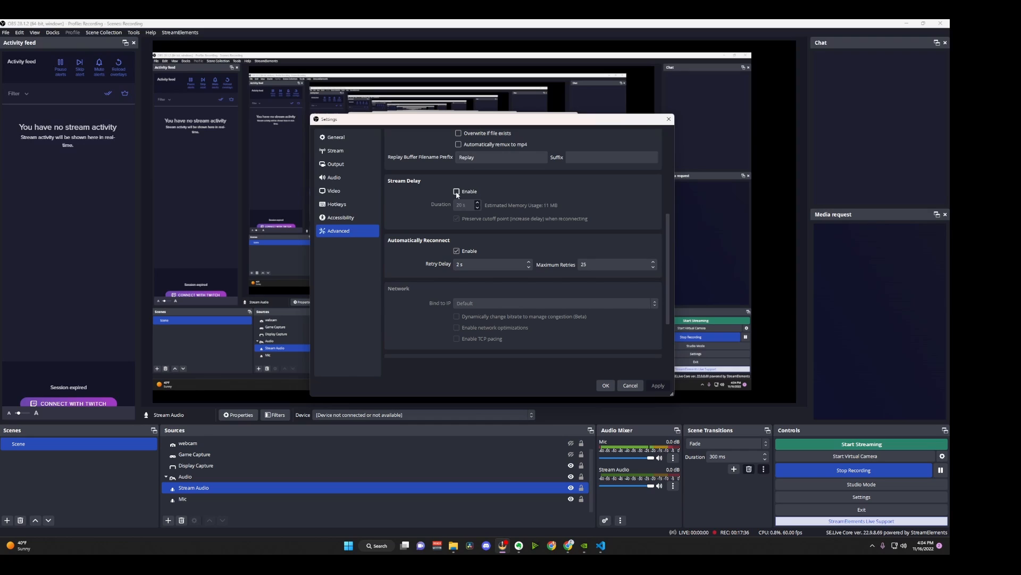
left_click(457, 192)
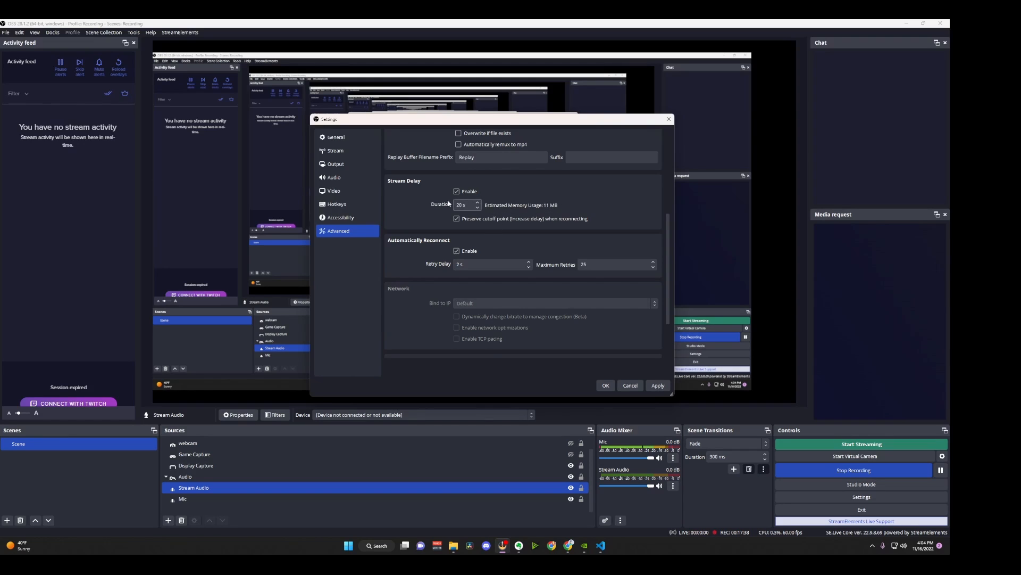
left_click(457, 191)
Step: Set the Automatically Reconnect retry delay to 1 s in the Advanced settings
scroll(533, 256, "down", 1)
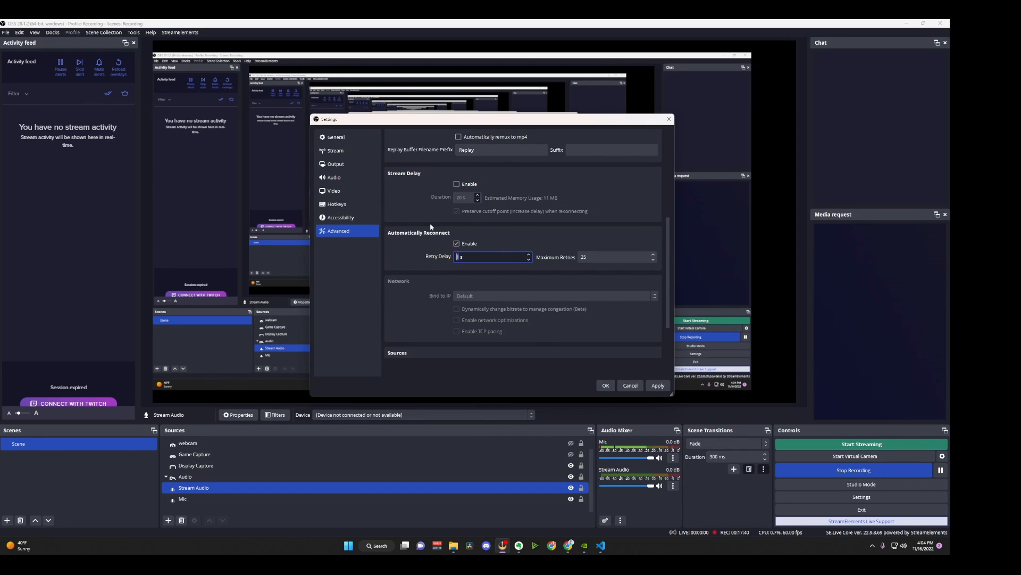
scroll(502, 253, "up", 1)
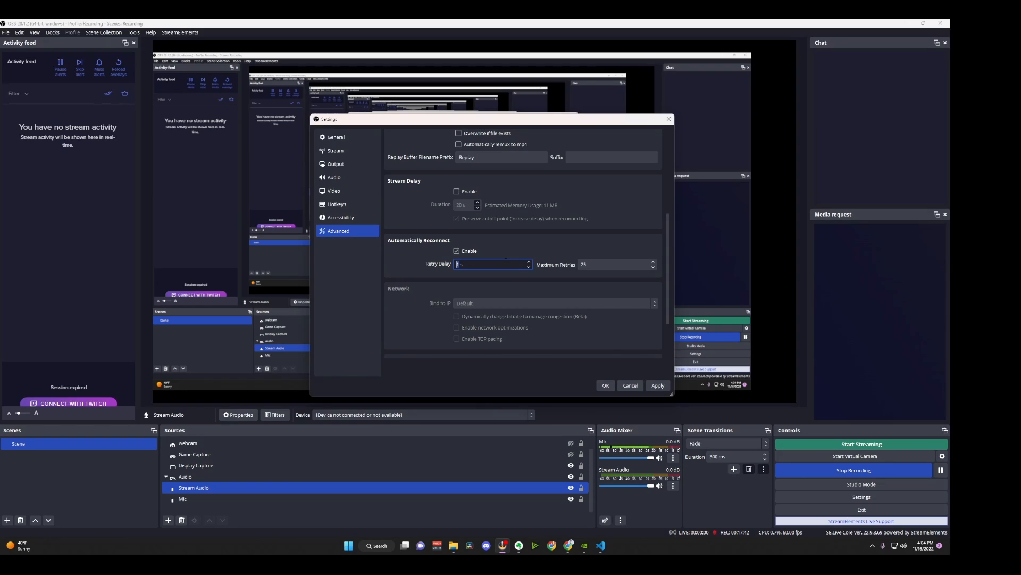
left_click(516, 266)
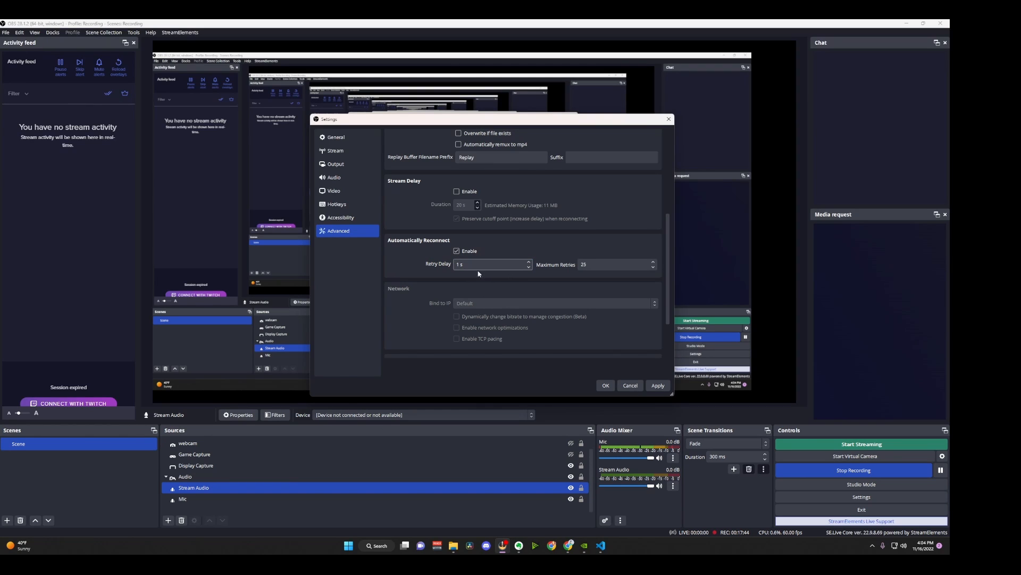
Step: Examine the Network options and read the description of dynamically changing bitrate to manage congestion
scroll(478, 274, "down", 5)
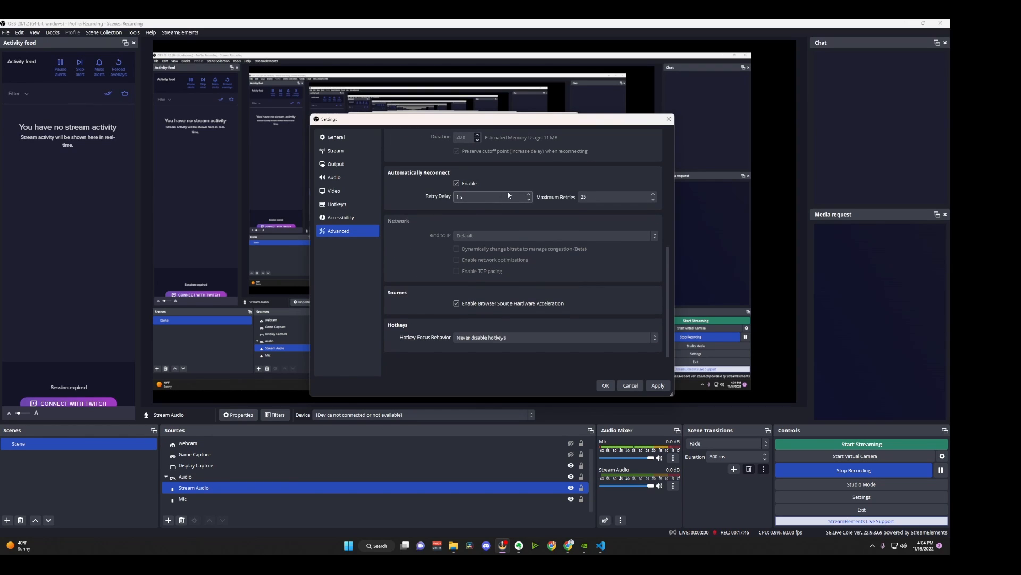
scroll(481, 204, "up", 1)
left_click(416, 203)
mouse_move(573, 251)
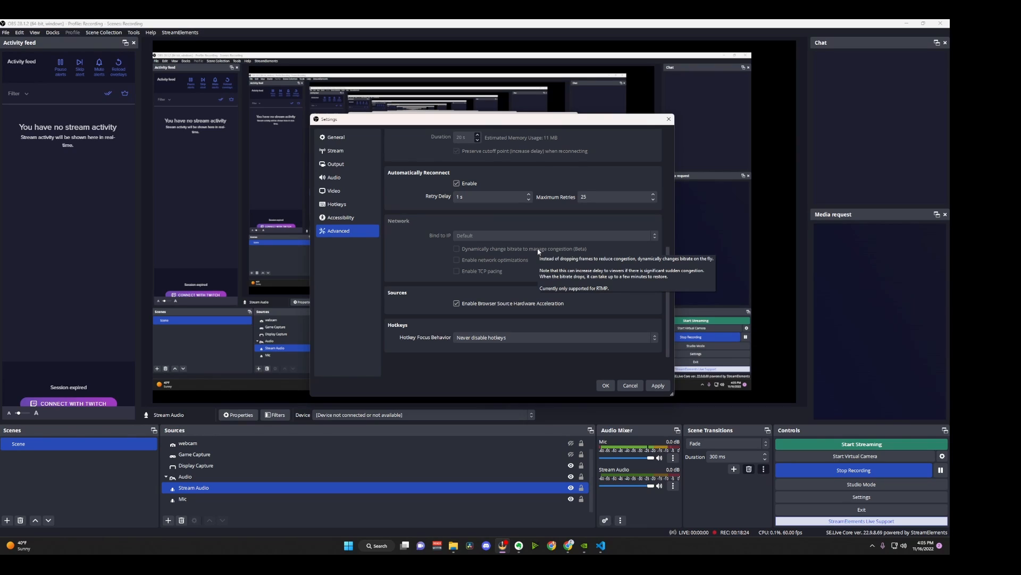
Step: Check the Output streaming settings and the Audio settings, and return to the Advanced settings
left_click(340, 164)
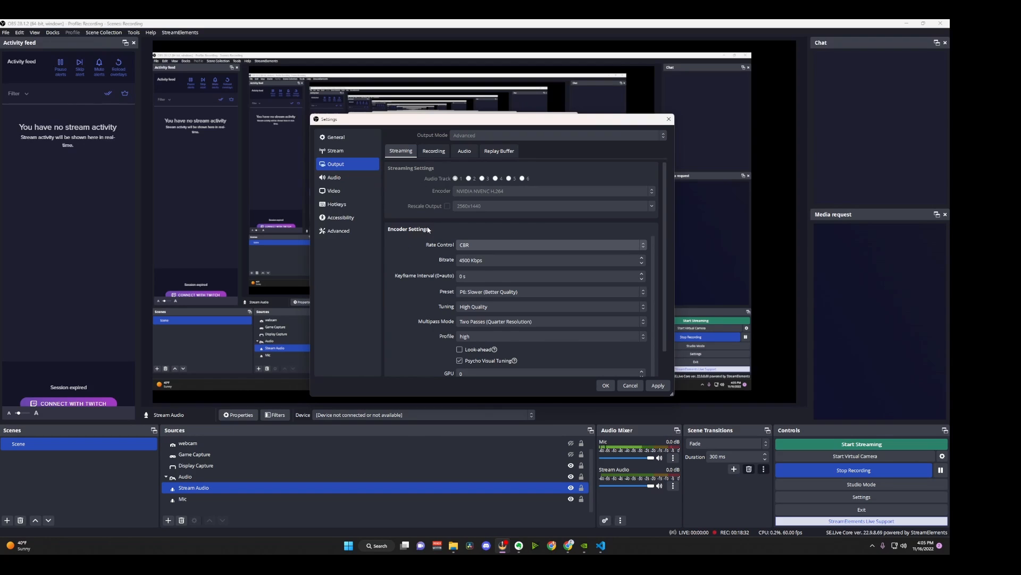
left_click(340, 177)
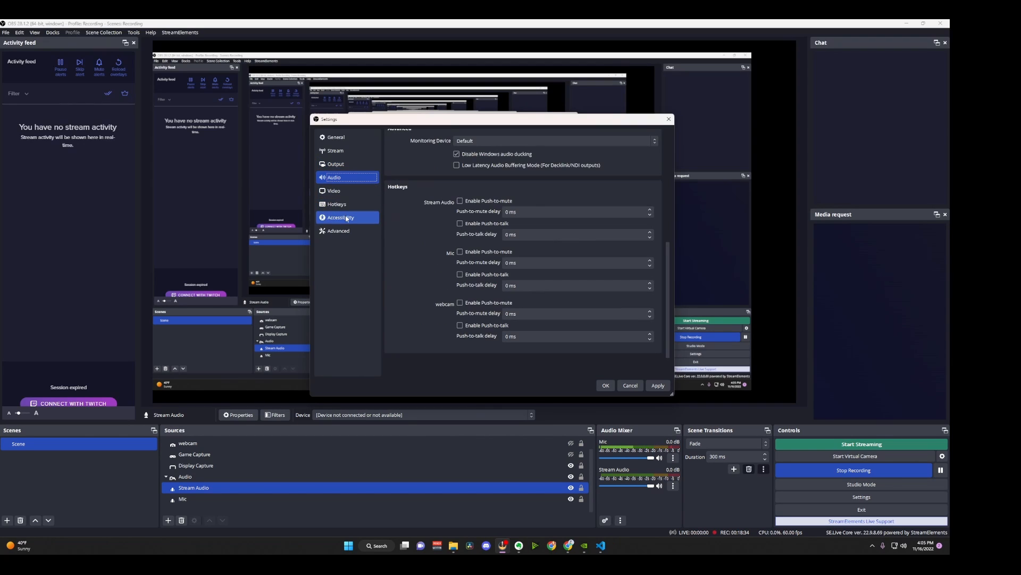
left_click(338, 231)
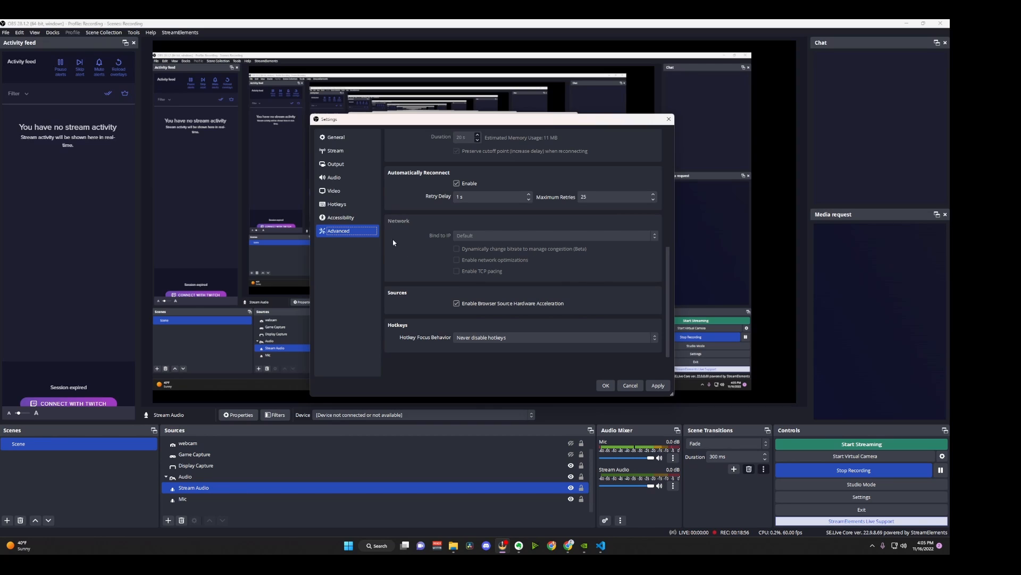
Step: Review the streaming encoder settings in Output, from rate control and bitrate down to Max B-frames
left_click(343, 149)
left_click(350, 167)
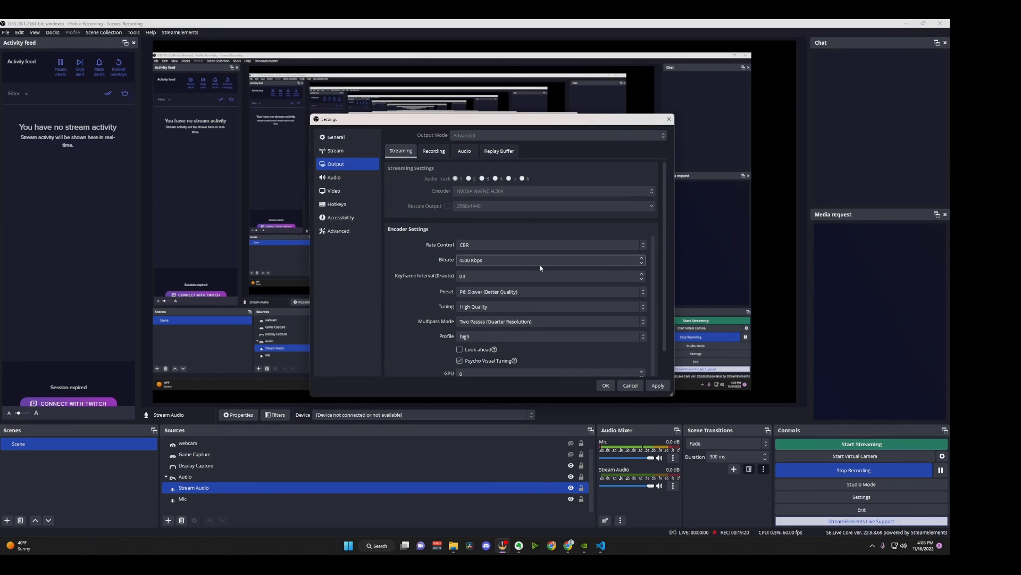
scroll(495, 244, "down", 2)
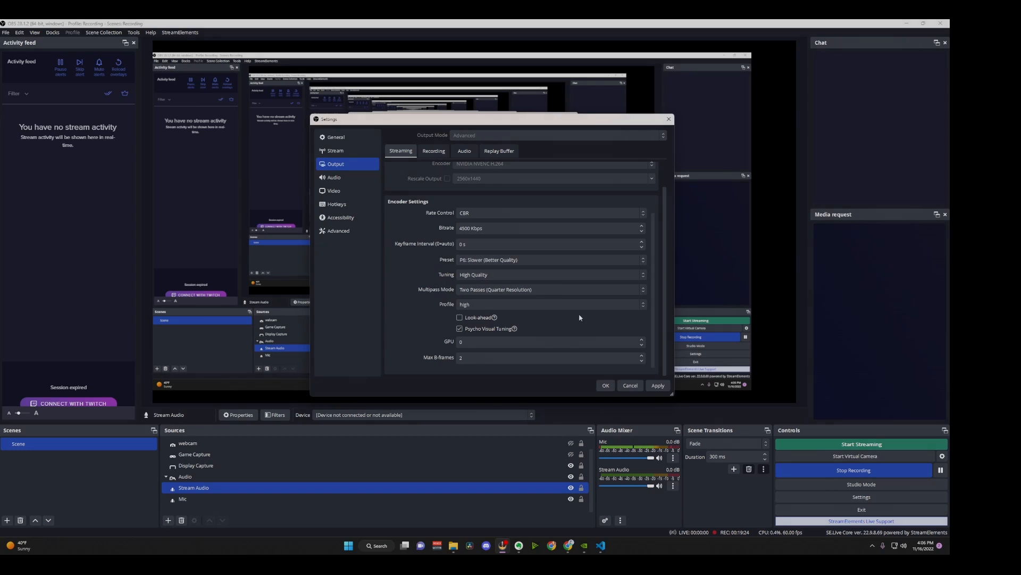
Step: View the Hotkey Focus Behavior choices in the Advanced settings, keeping Never disable hotkeys, and look back over the Advanced options
left_click(339, 230)
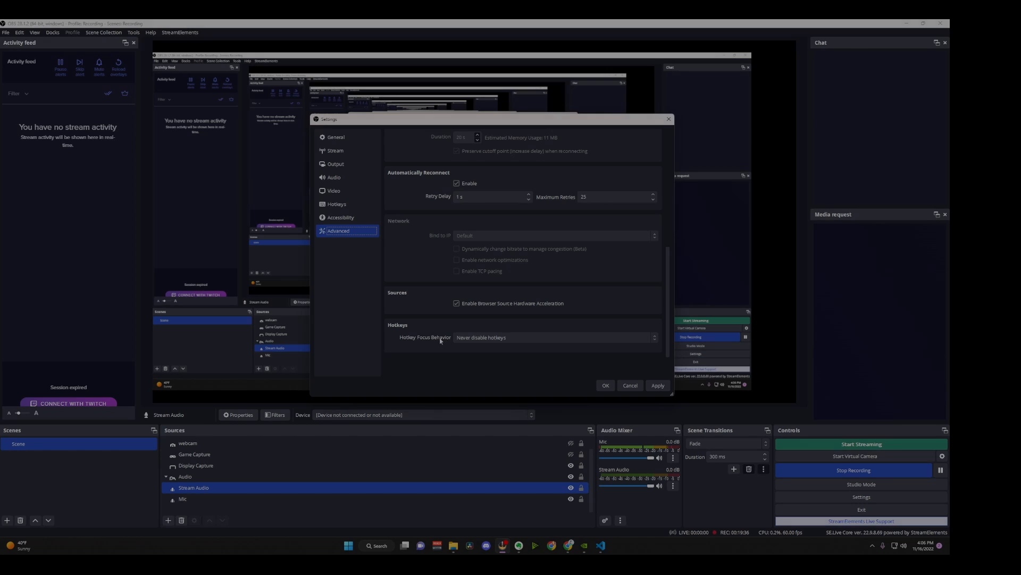
left_click(467, 338)
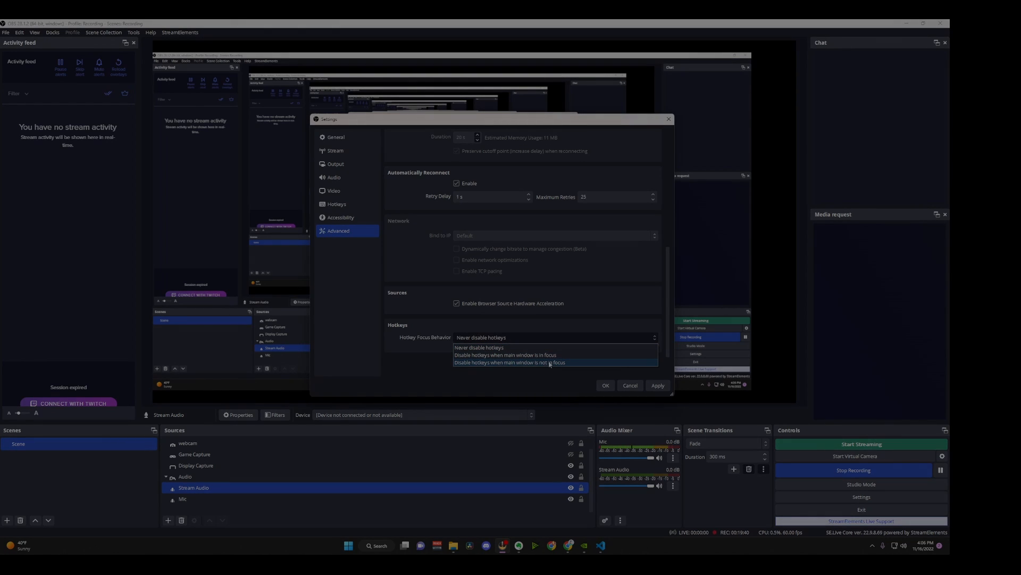
left_click(509, 338)
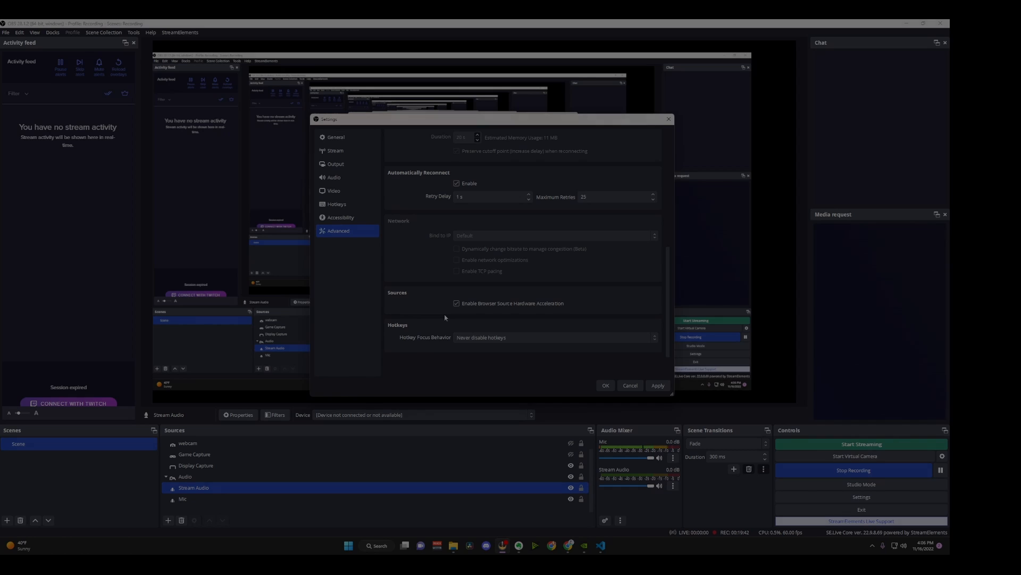
scroll(485, 258, "up", 3)
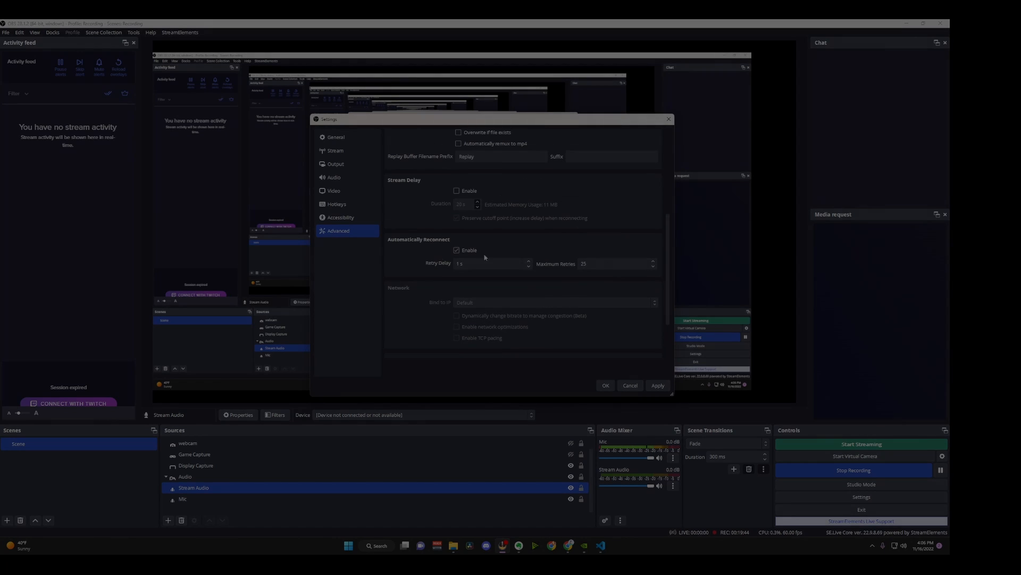
scroll(671, 275, "up", 8)
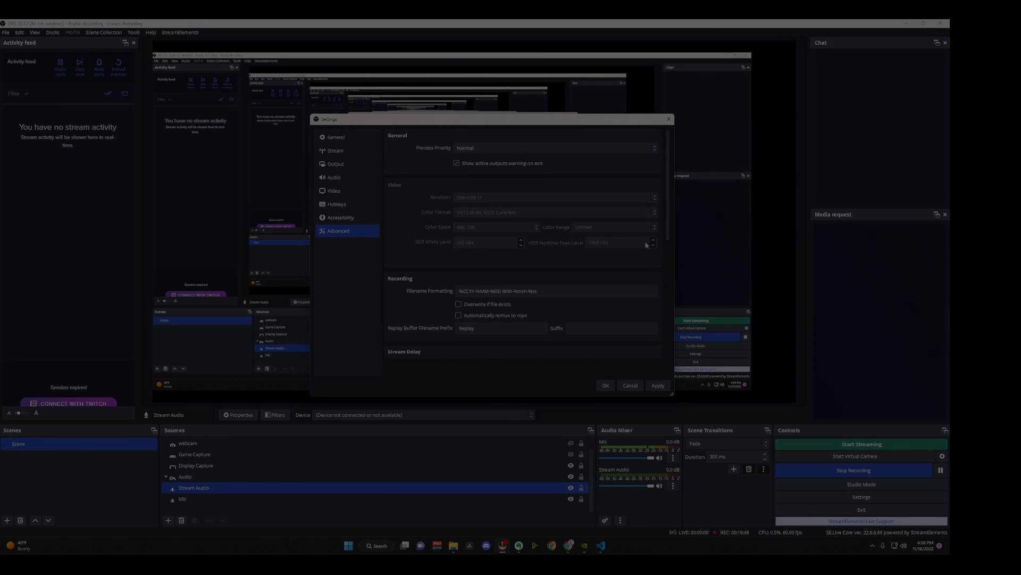